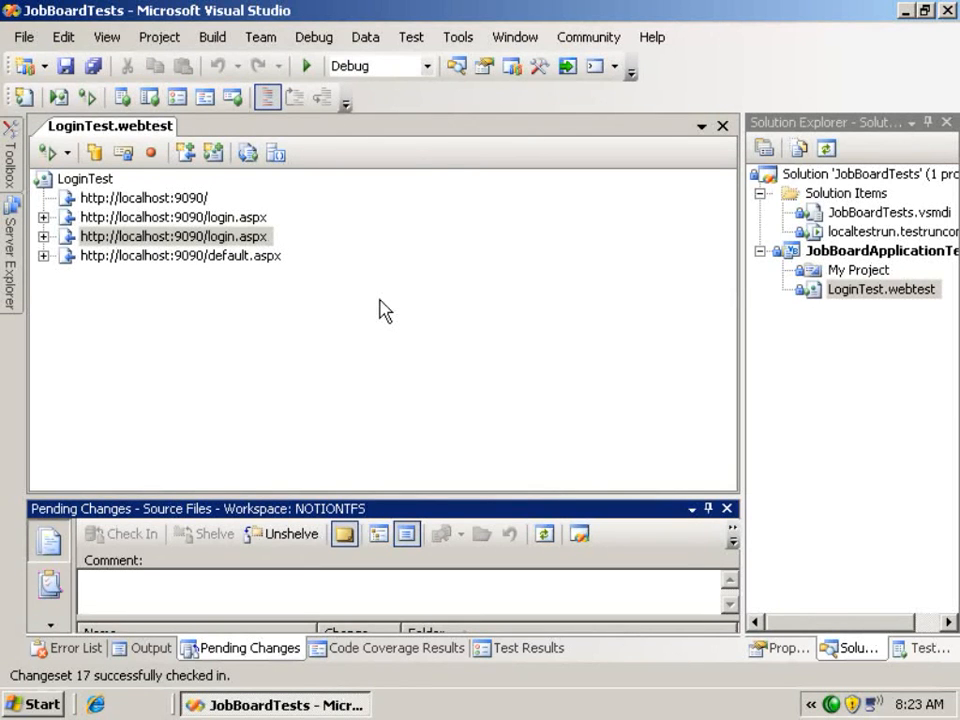
# Run the LoginTest web test, review the results of its requests, and close the results document.
pyautogui.click(48, 154)
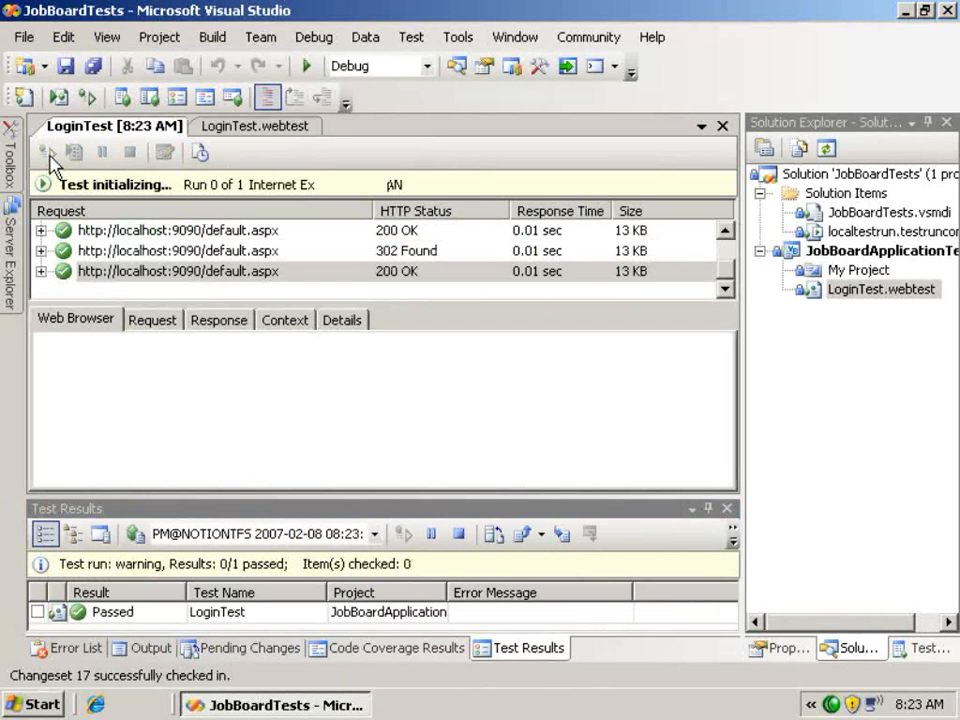
pyautogui.click(726, 231)
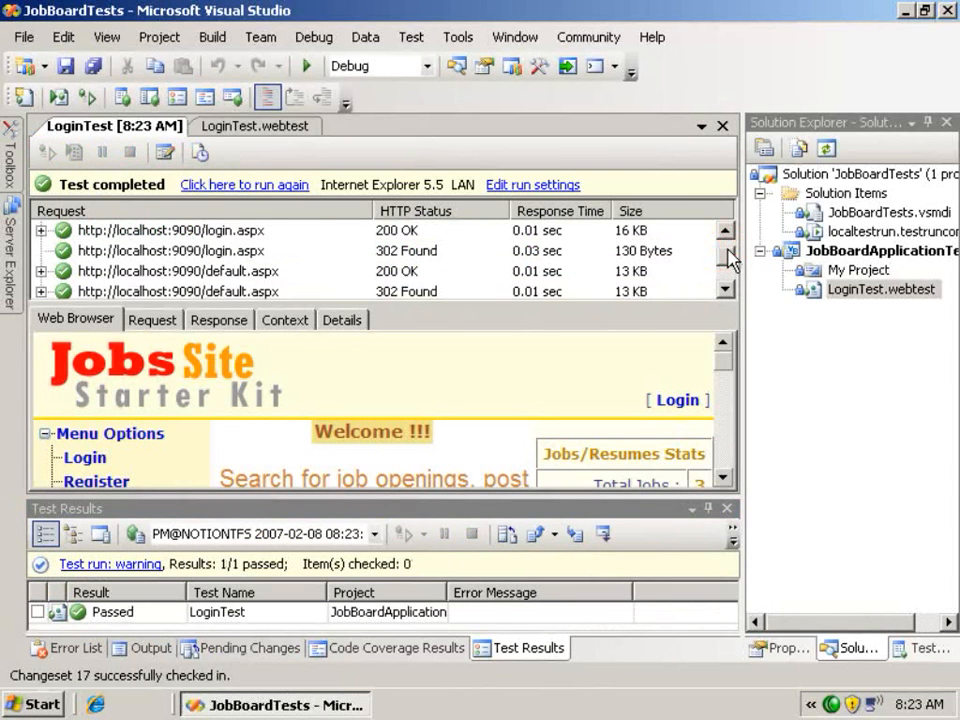
pyautogui.click(726, 231)
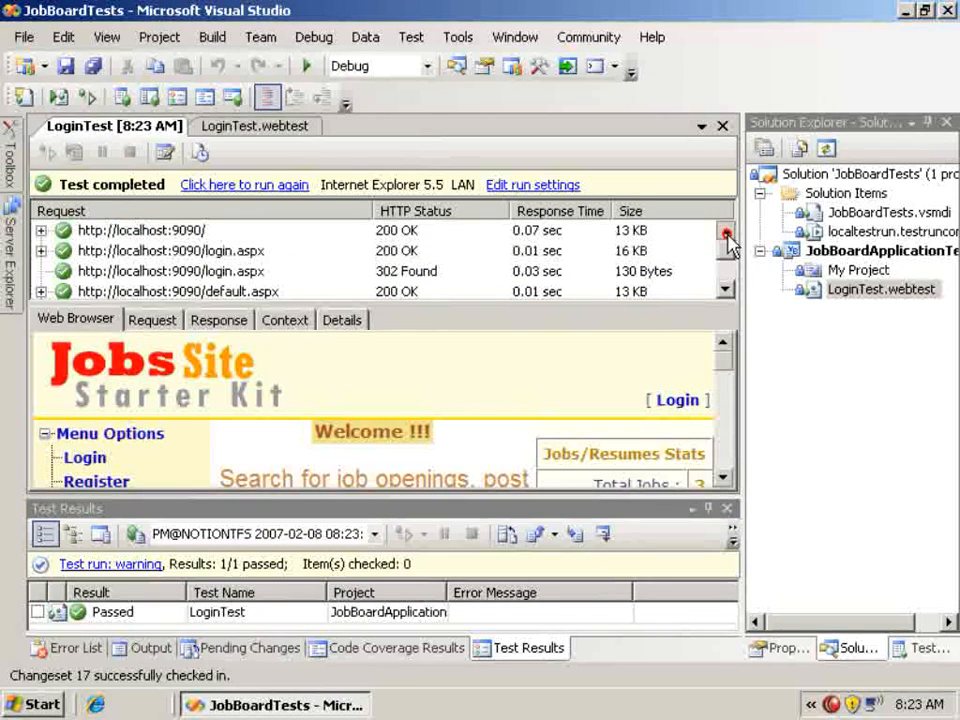
pyautogui.click(726, 290)
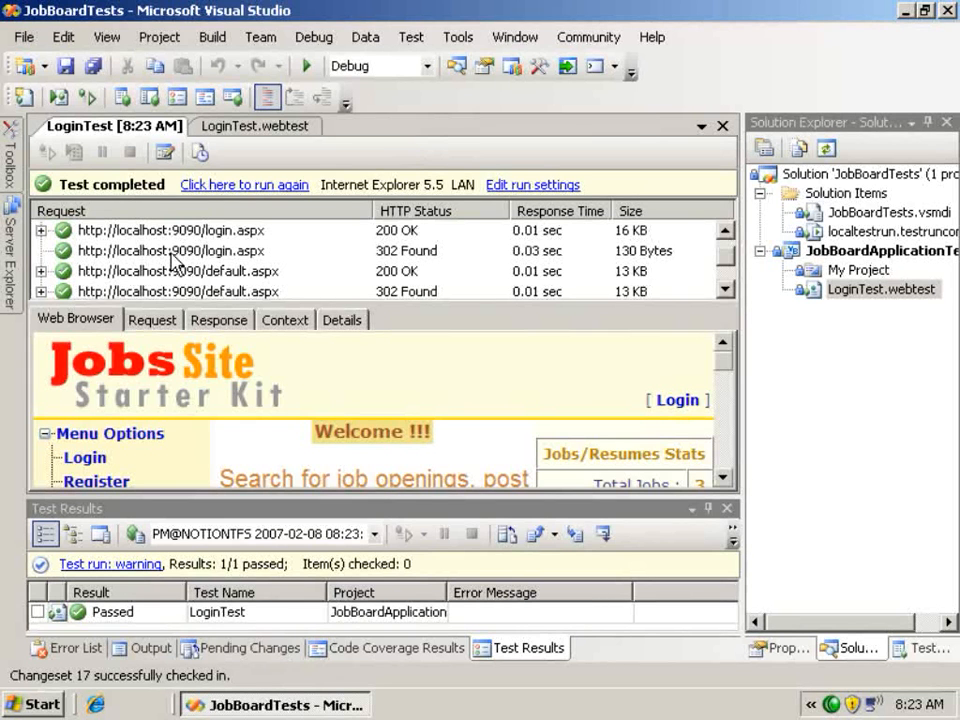
pyautogui.click(722, 126)
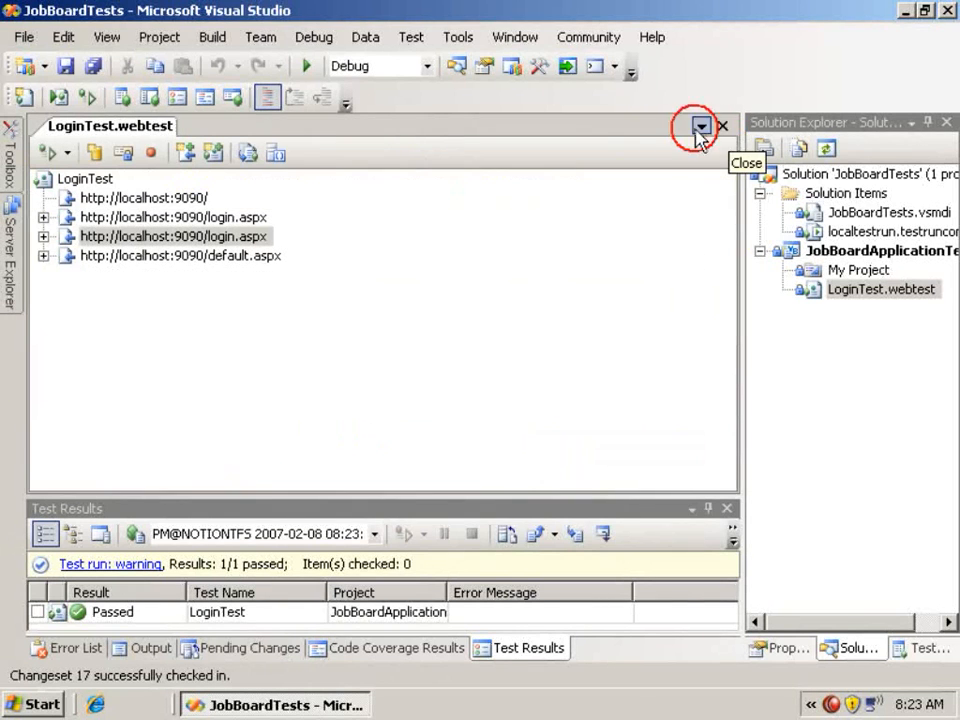
# Examine the user name and password form post parameters of the second login.aspx request, and collapse the request again.
pyautogui.click(43, 236)
pyautogui.click(430, 335)
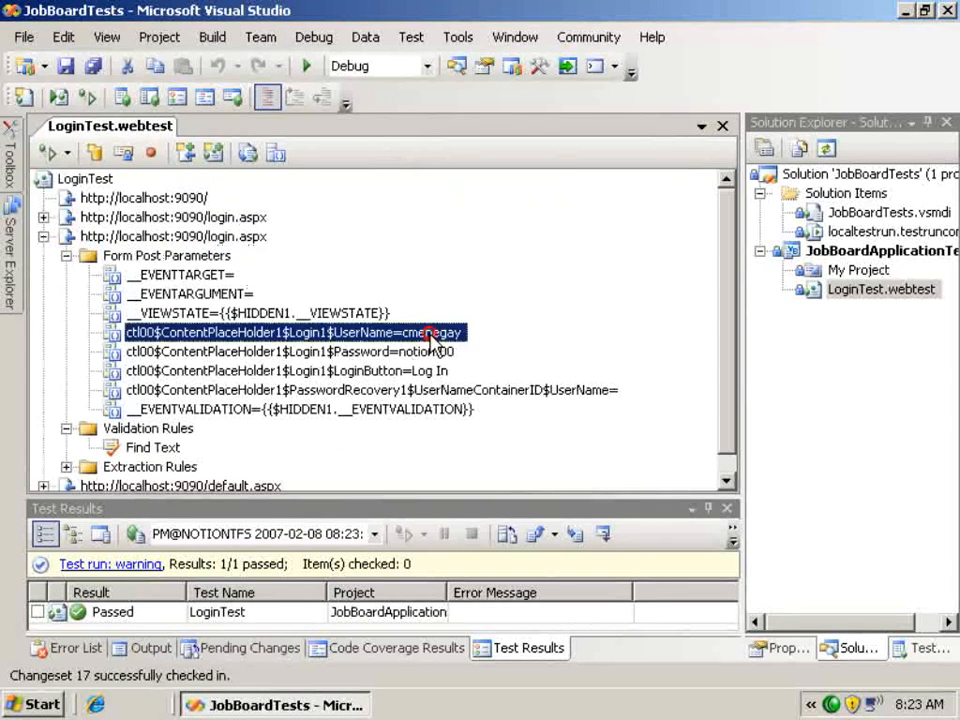
pyautogui.click(422, 358)
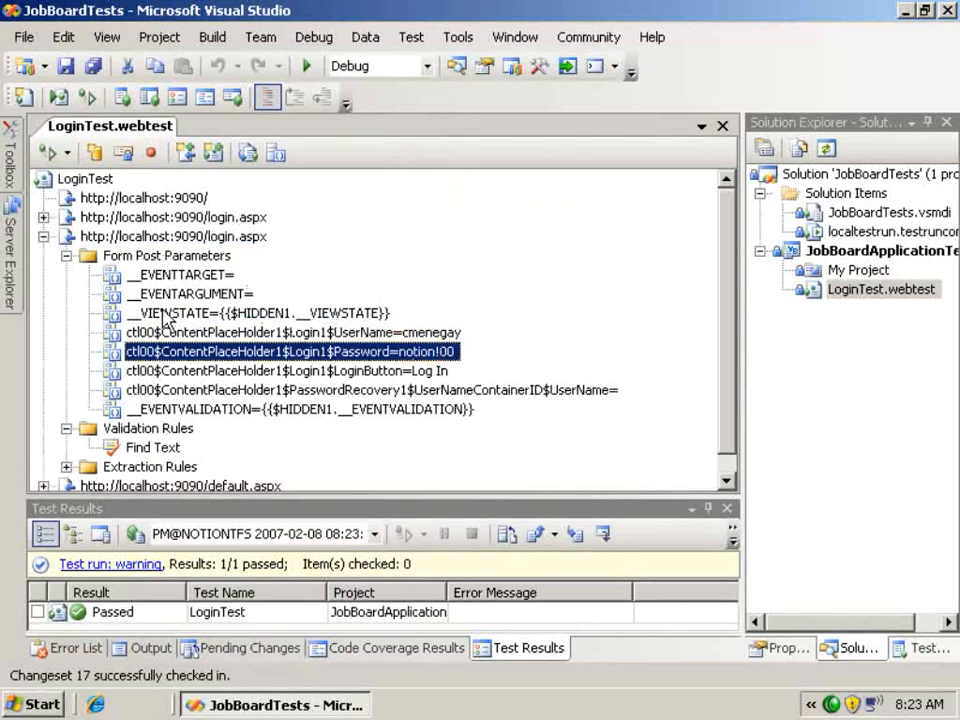
pyautogui.click(43, 236)
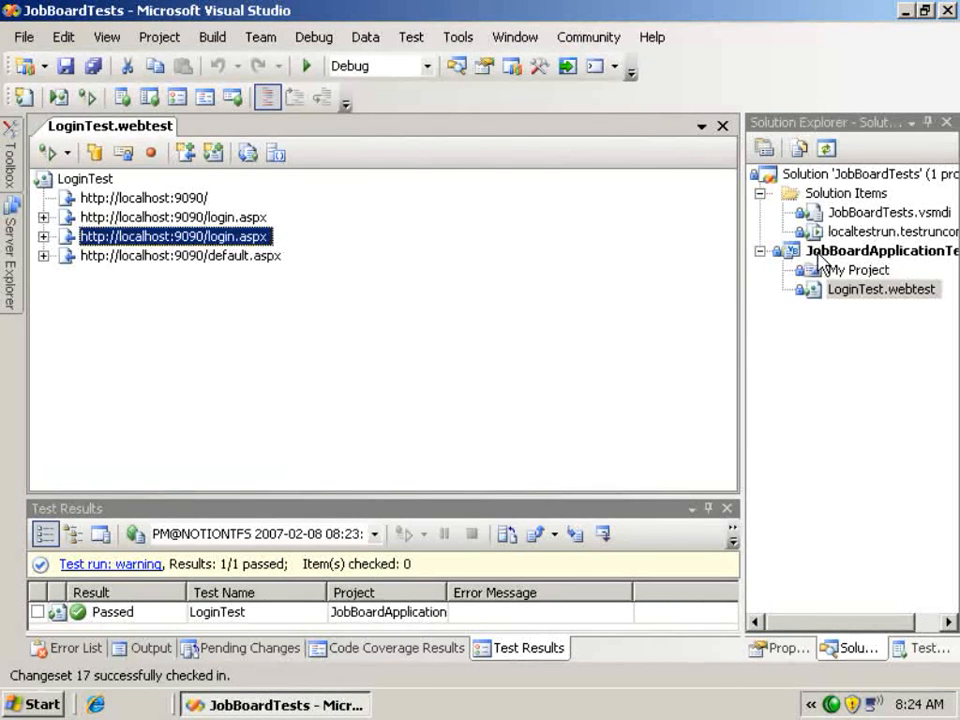
# Add a new load test named ModerateLoad.loadtest to the JobBoardApplicationTests project.
pyautogui.rightClick(820, 258)
pyautogui.moveTo(643, 186)
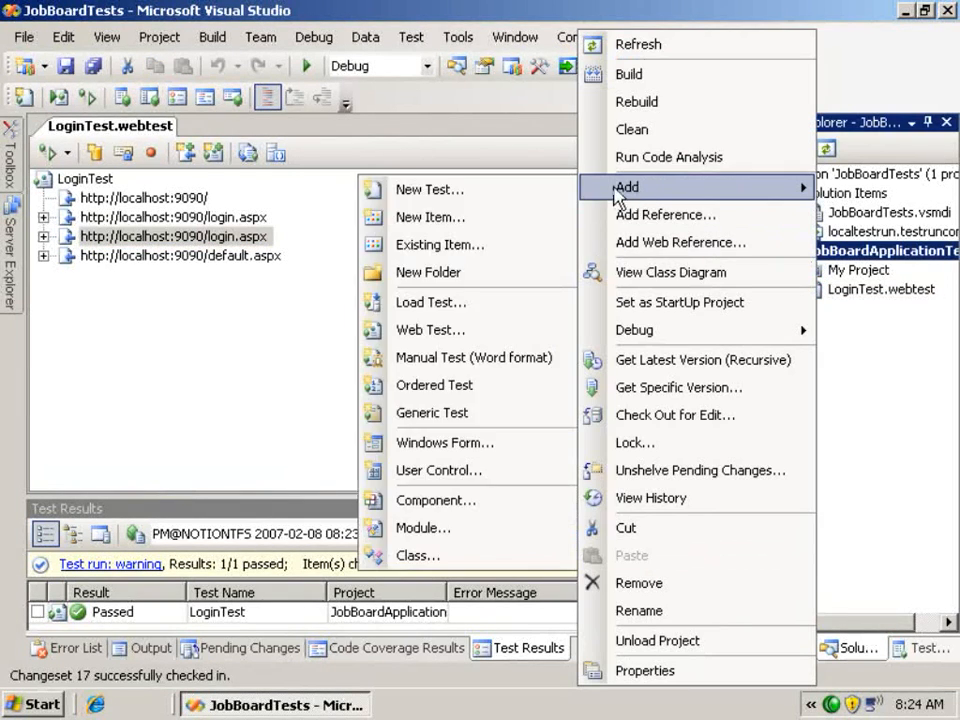
pyautogui.click(503, 190)
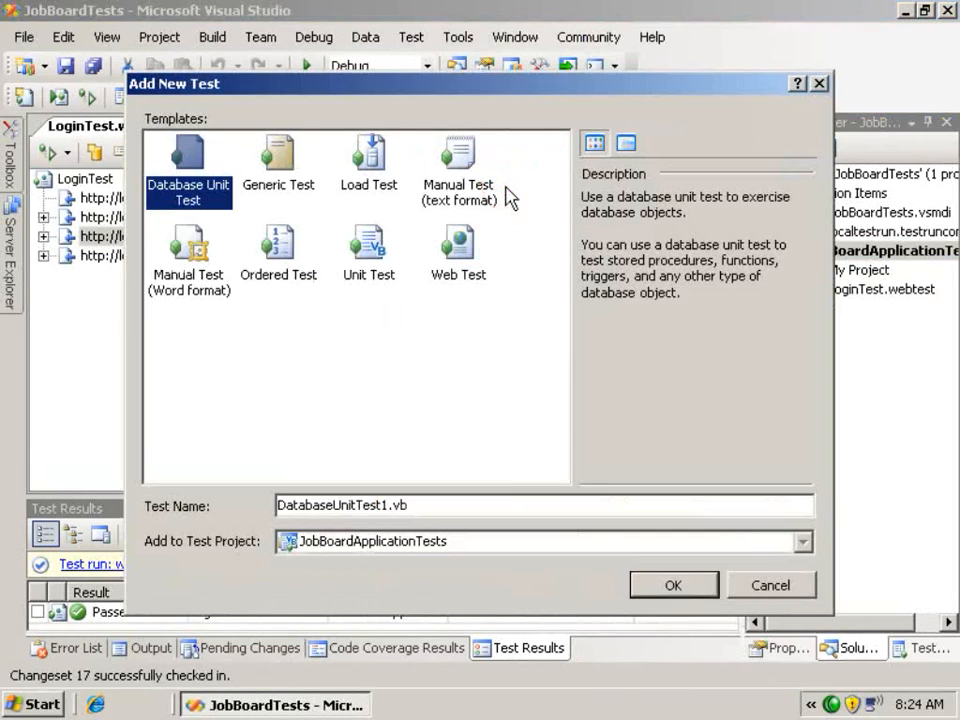
pyautogui.click(375, 195)
pyautogui.moveTo(335, 504); pyautogui.dragTo(247, 515)
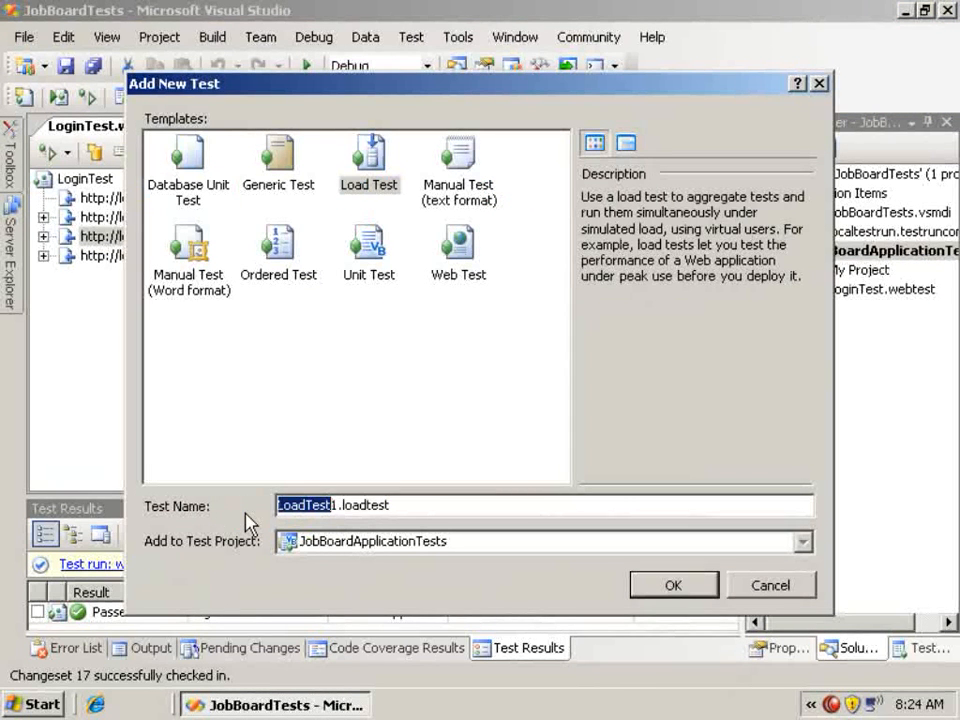
pyautogui.write('ModerateLoad')
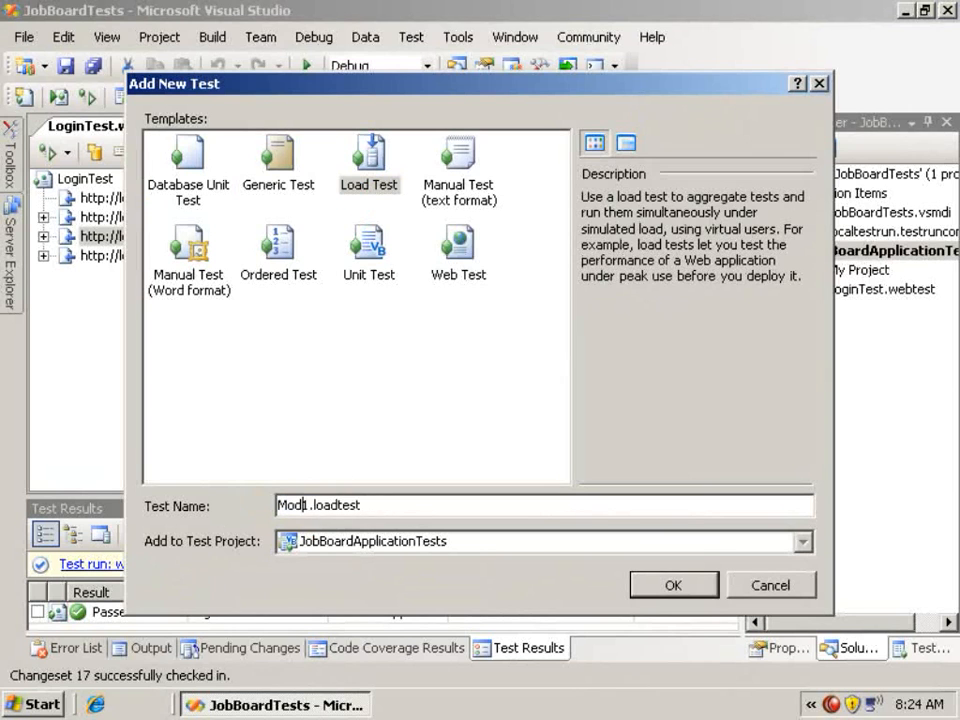
pyautogui.press('Delete')
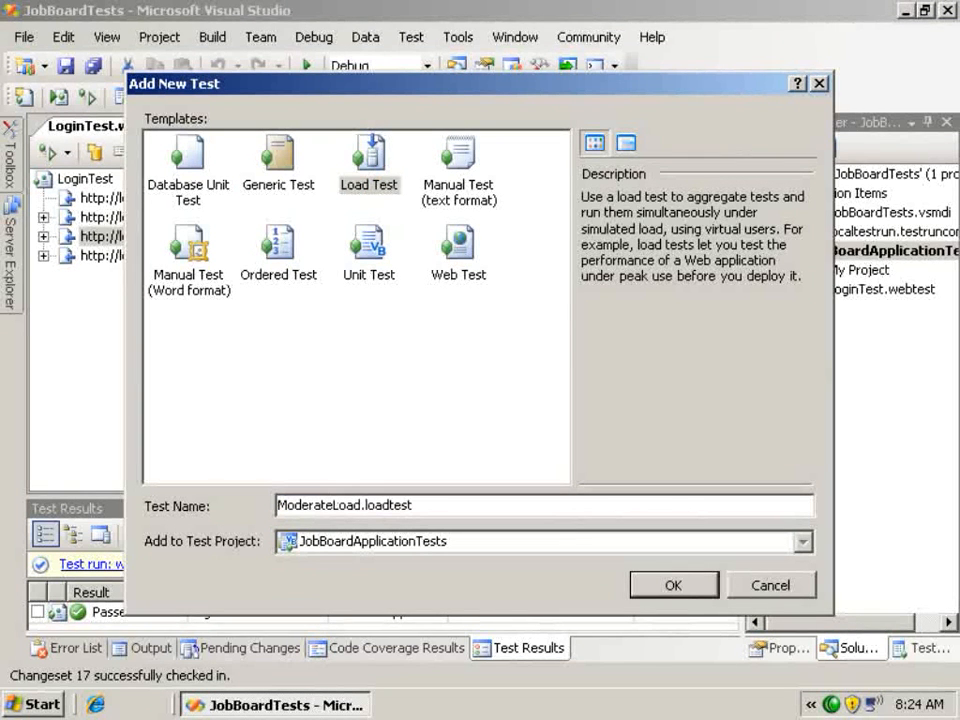
pyautogui.click(673, 586)
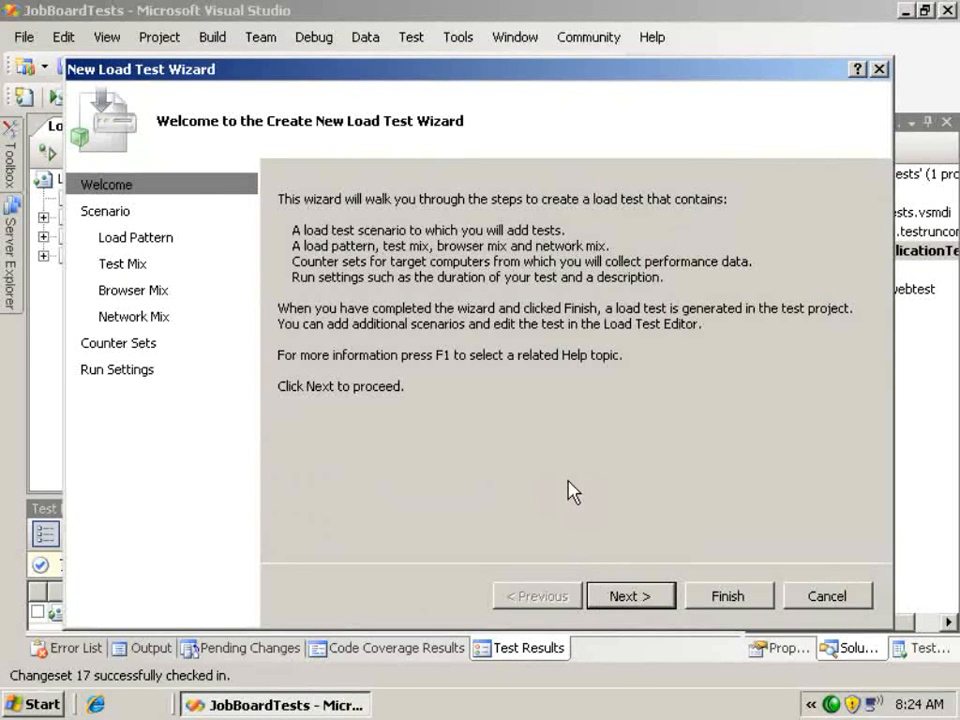
# Name the load test scenario ModerateLoad, keeping the normal-distribution think time profile and 0 seconds between iterations, and proceed to the load pattern.
pyautogui.click(624, 596)
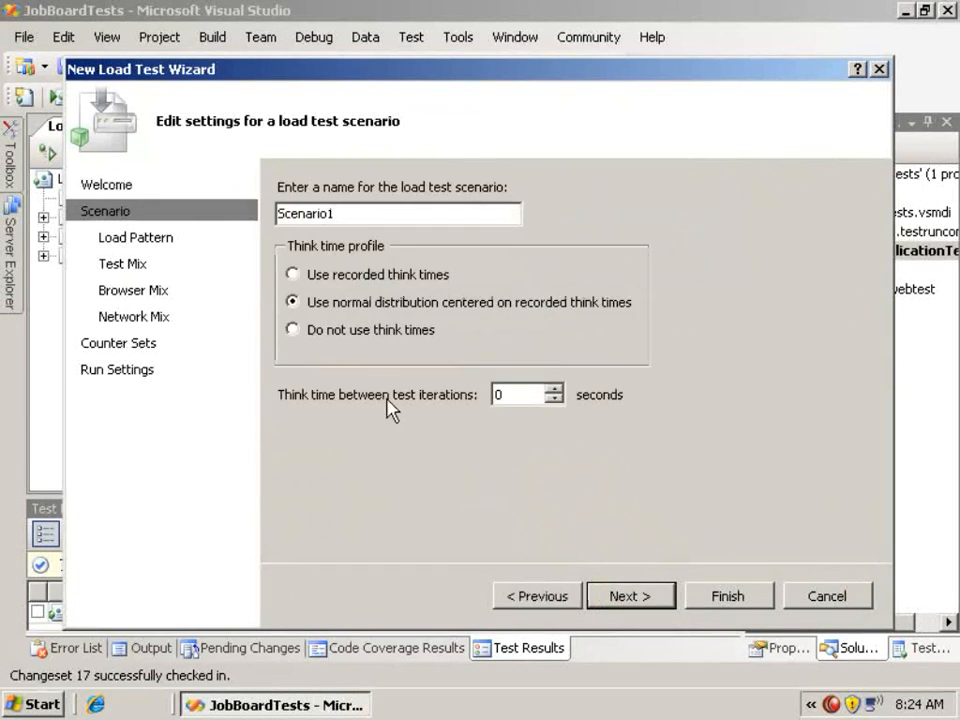
pyautogui.moveTo(360, 213); pyautogui.dragTo(263, 256)
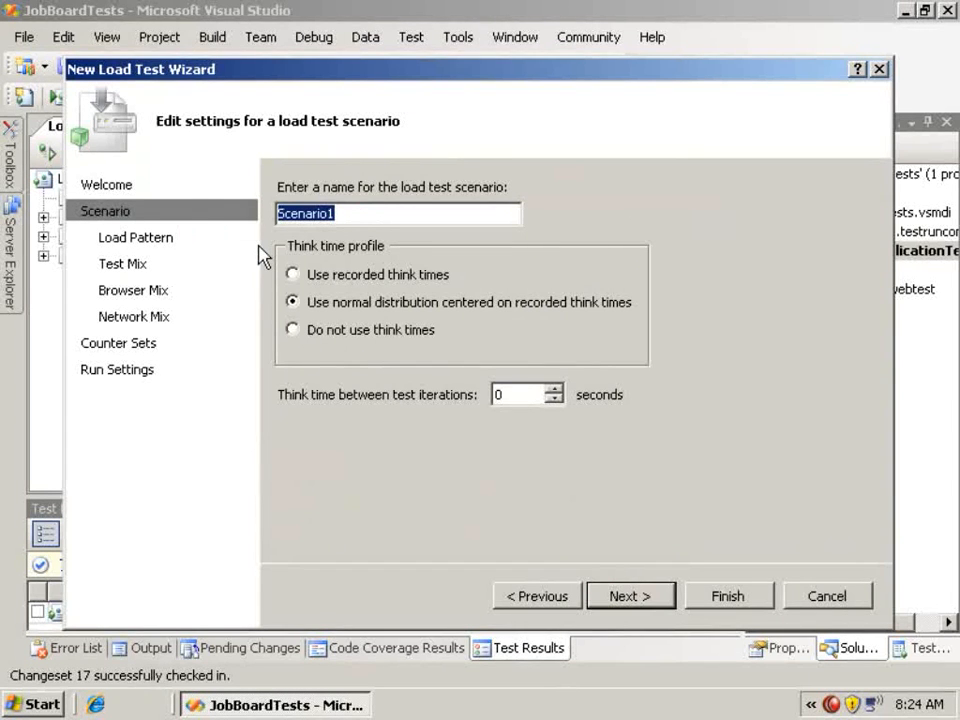
pyautogui.write('ModerateLoad')
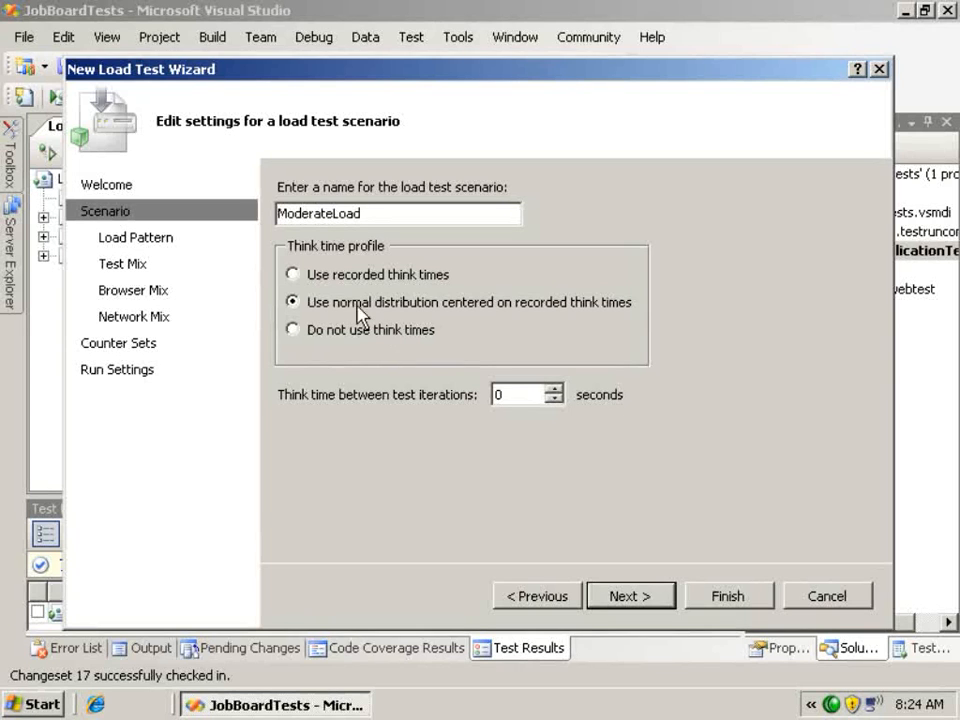
pyautogui.doubleClick(495, 396)
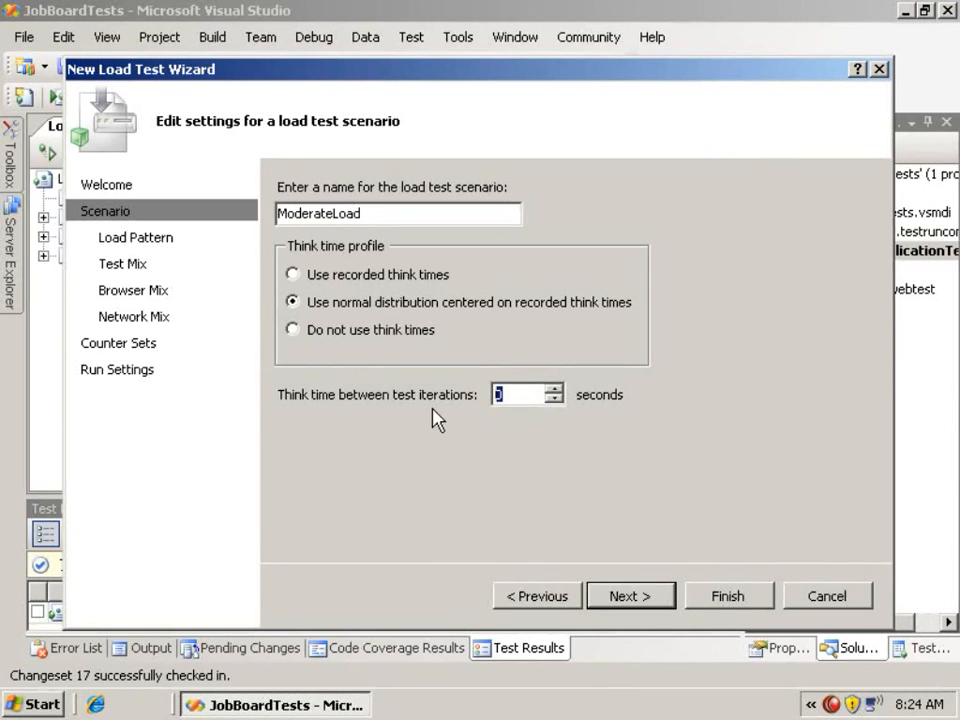
pyautogui.click(621, 603)
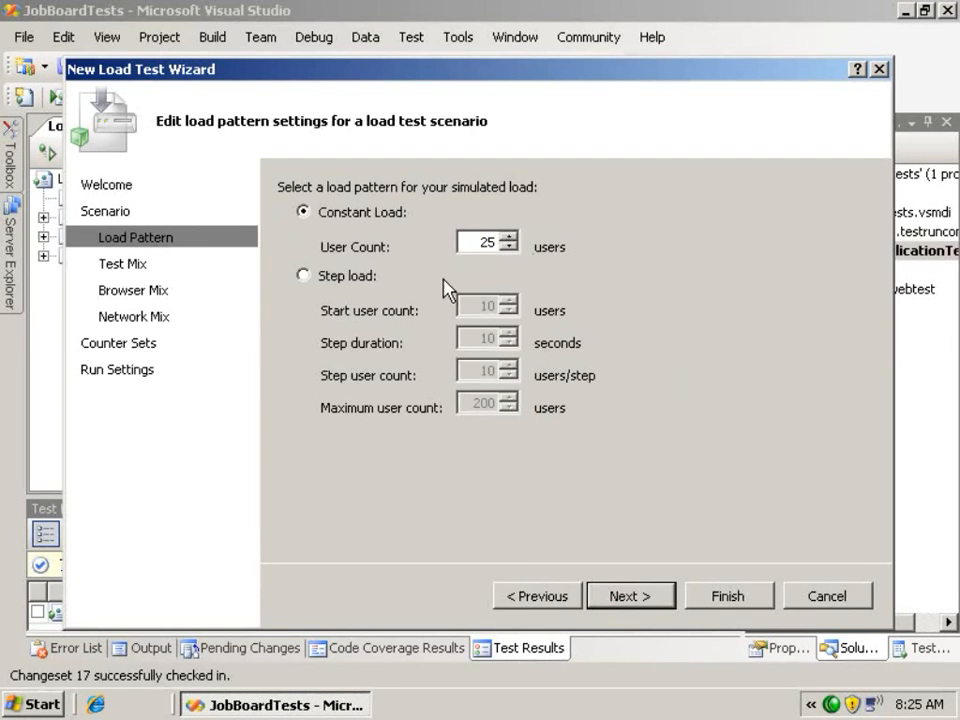
# Switch the simulated load from constant to step load, adjust the step user count, and proceed to the test mix.
pyautogui.click(478, 242)
pyautogui.click(340, 282)
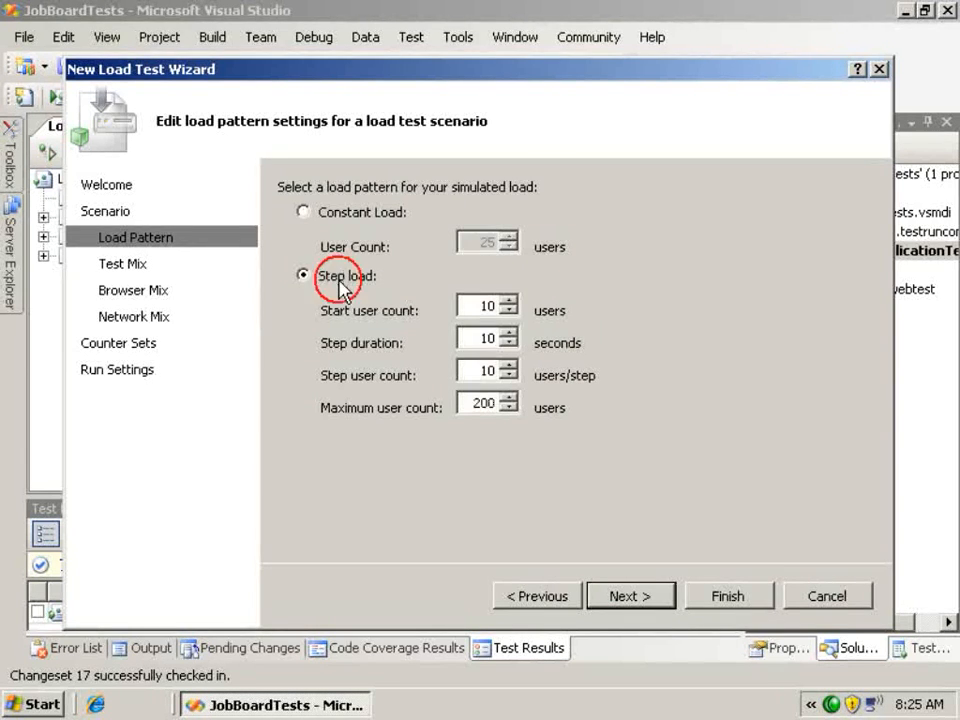
pyautogui.doubleClick(482, 306)
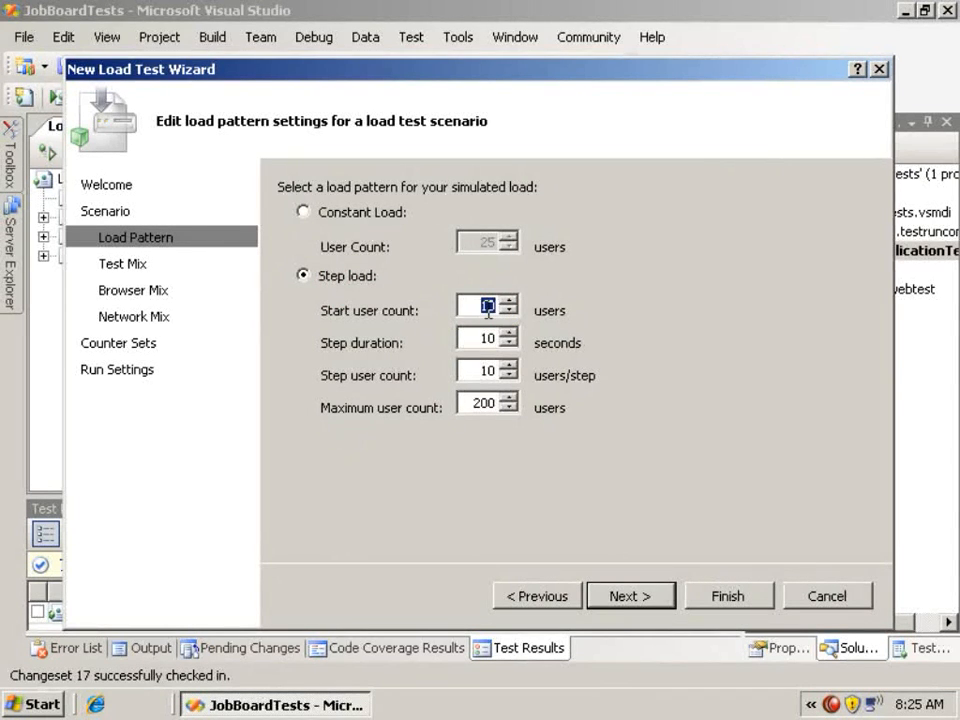
pyautogui.click(487, 338)
pyautogui.moveTo(488, 371); pyautogui.dragTo(483, 371)
pyautogui.write('2')
pyautogui.write('4')
pyautogui.click(619, 603)
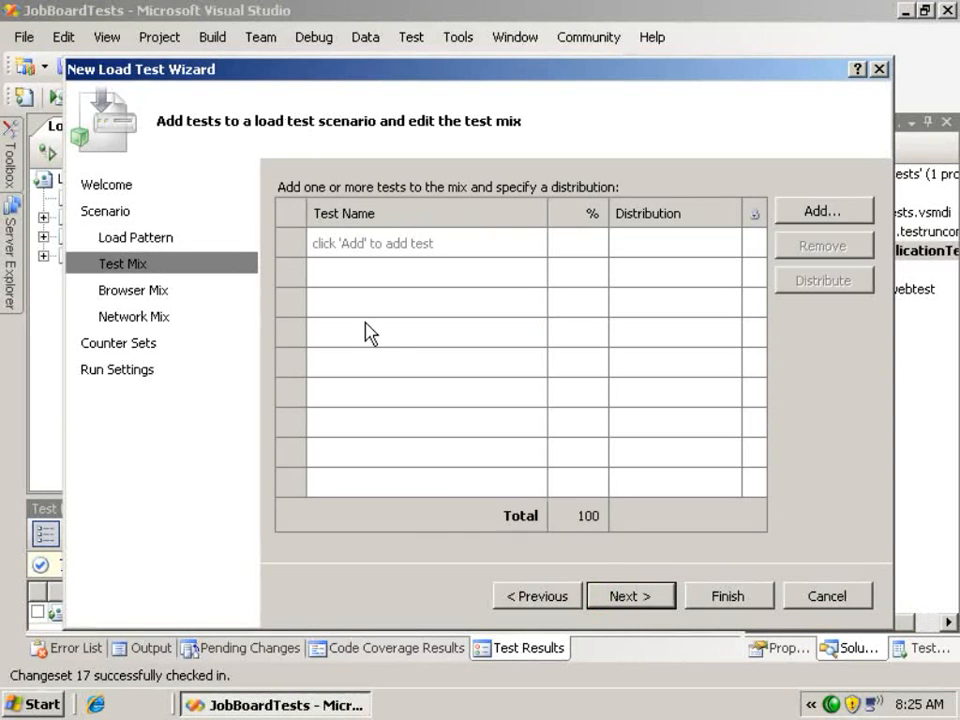
# Add LoginTest as the only test in the scenario's test mix and proceed to the browser mix.
pyautogui.click(818, 212)
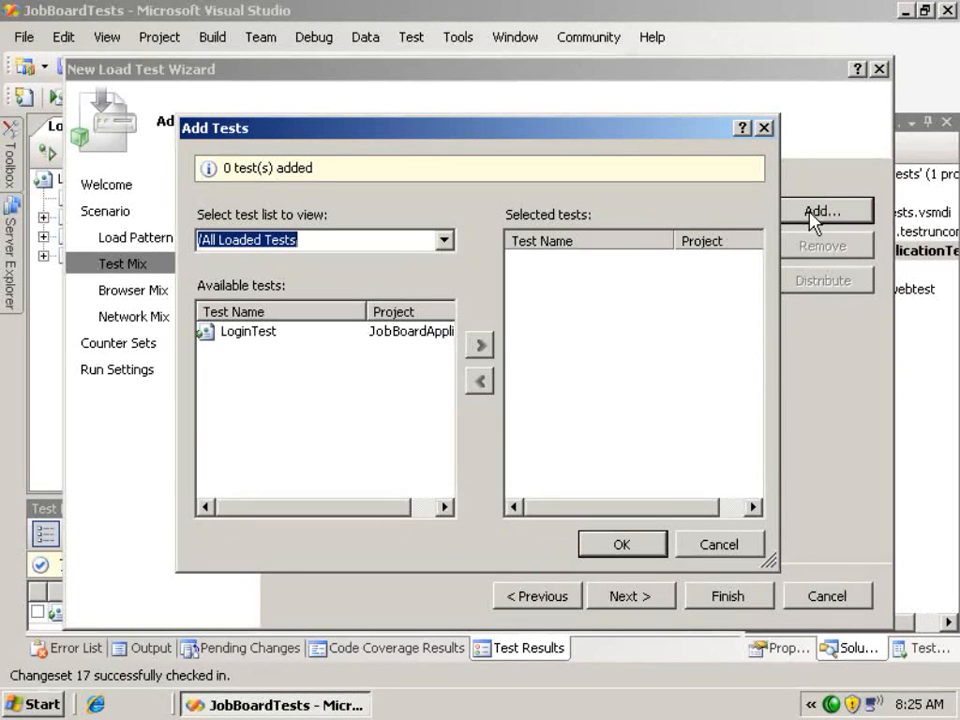
pyautogui.click(257, 333)
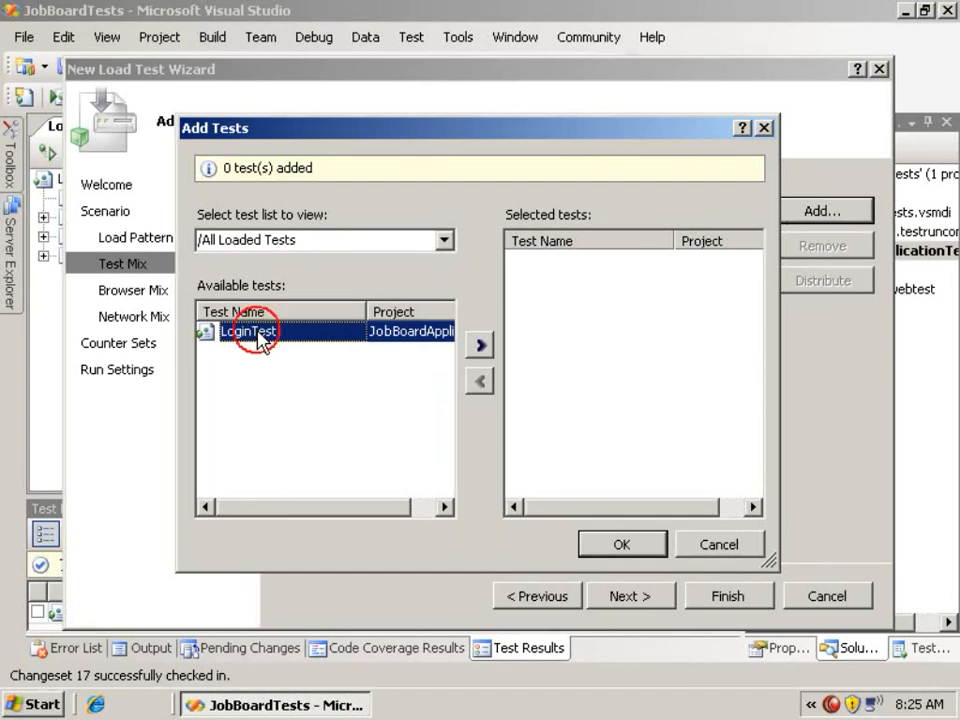
pyautogui.click(481, 346)
pyautogui.click(619, 550)
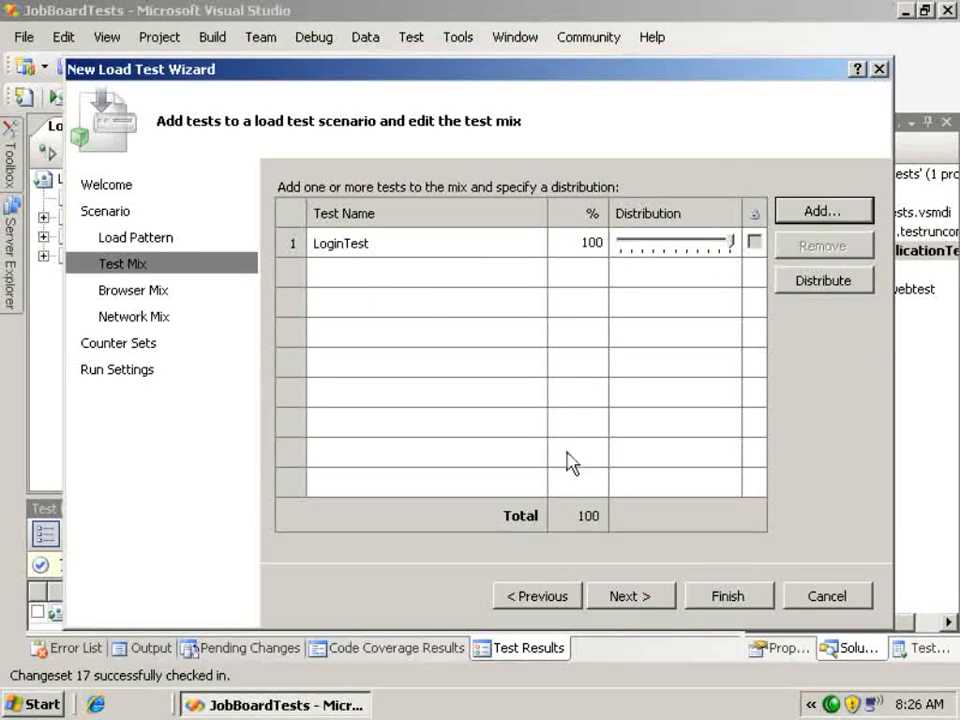
pyautogui.click(626, 596)
# Set the browser mix to 86% Internet Explorer 6.0 and 14% Netscape 6.0, and proceed to the network mix.
pyautogui.click(474, 244)
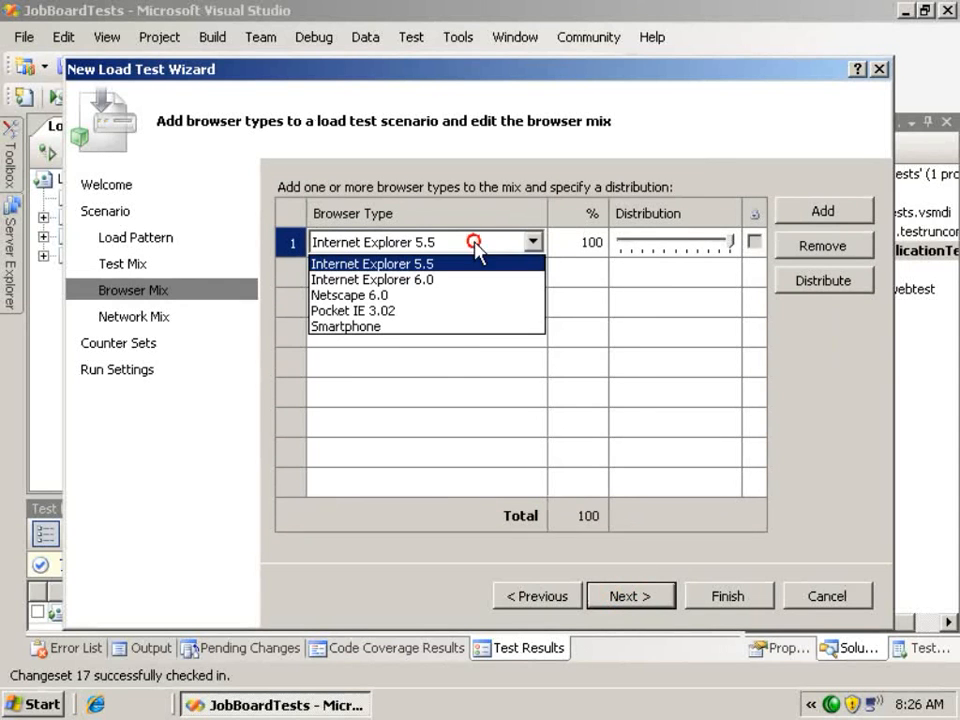
pyautogui.click(426, 279)
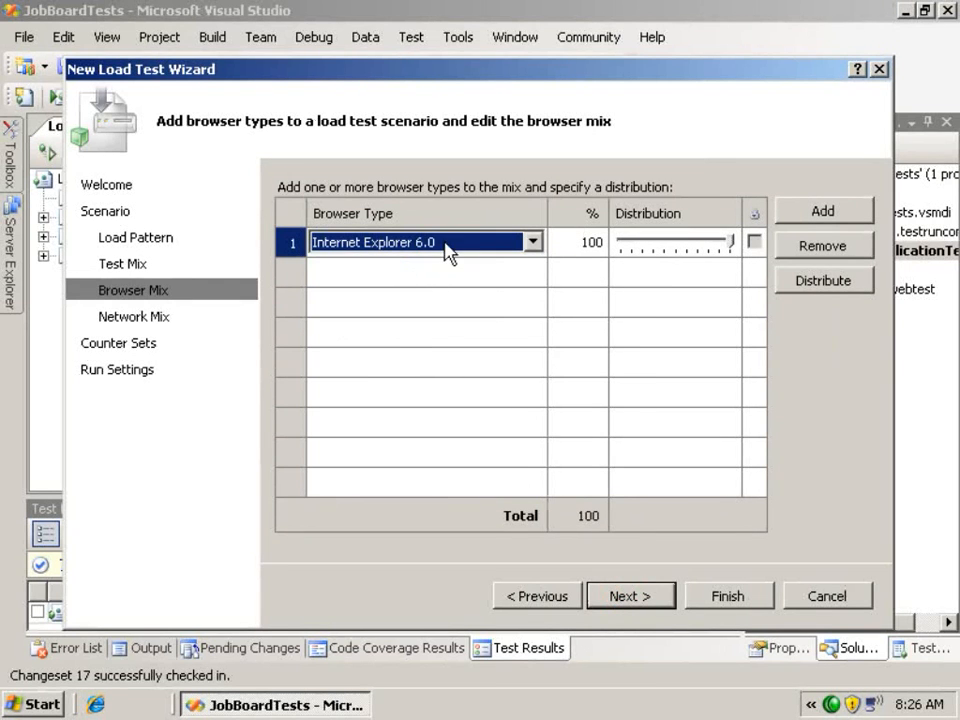
pyautogui.click(805, 213)
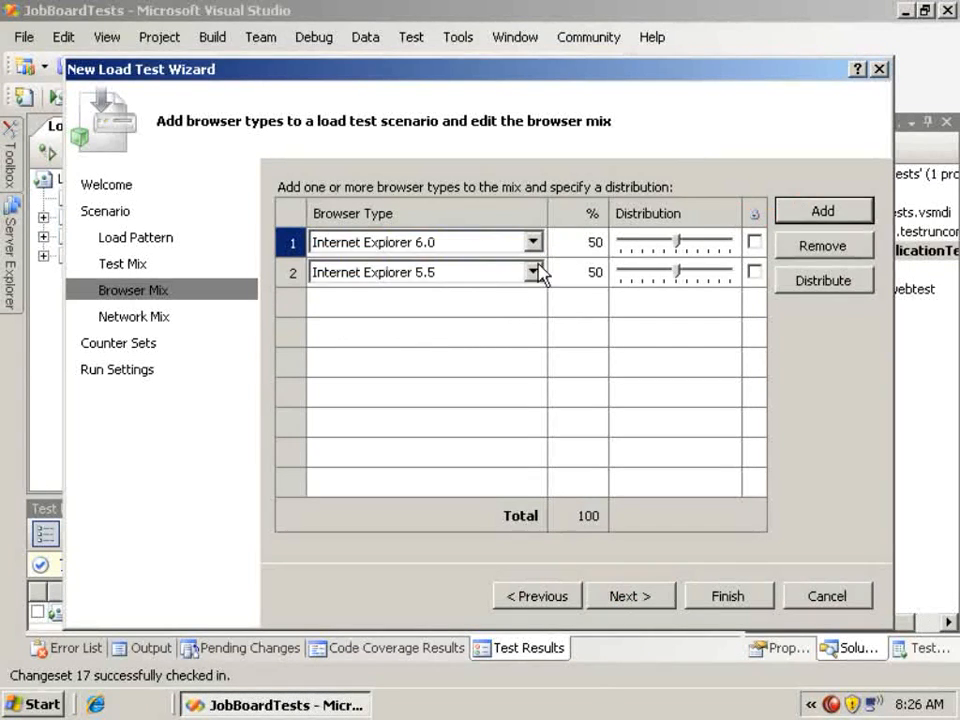
pyautogui.click(489, 280)
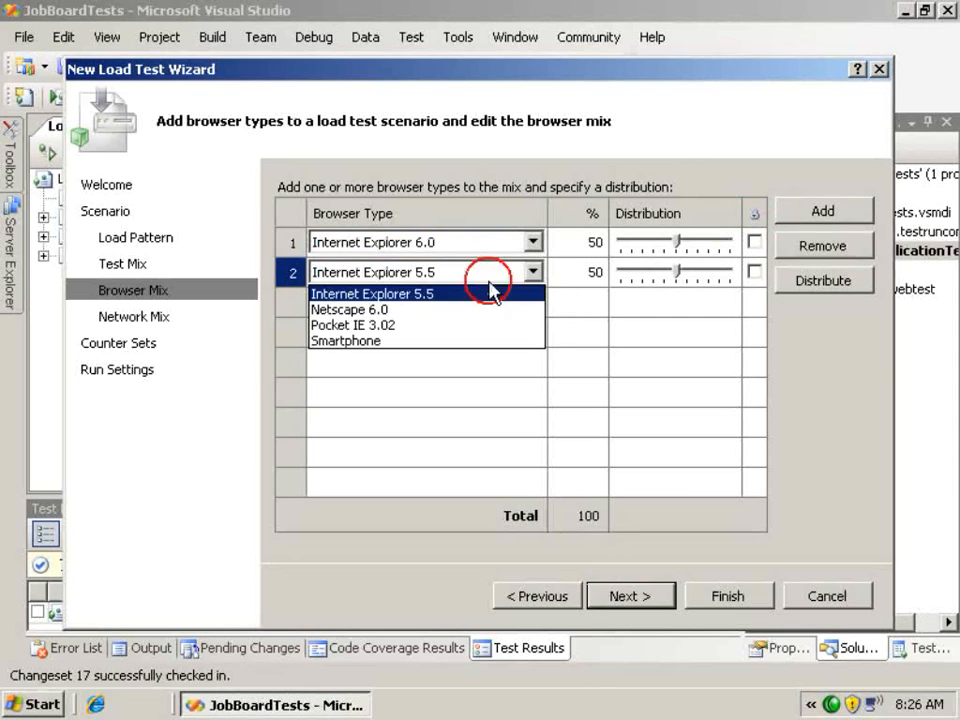
pyautogui.click(352, 310)
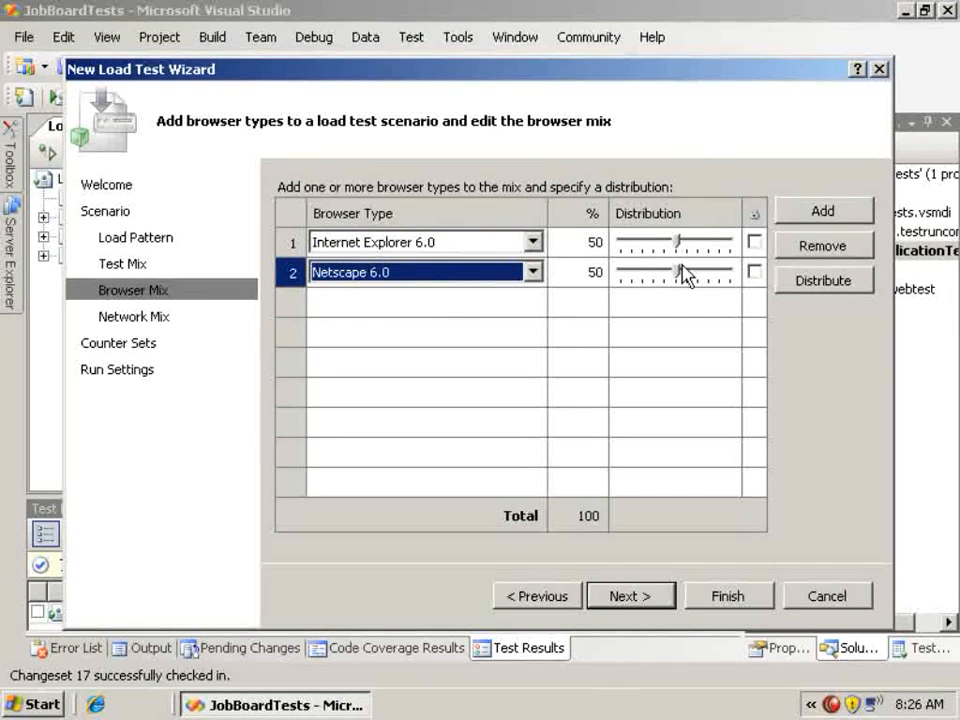
pyautogui.moveTo(677, 243); pyautogui.dragTo(719, 247)
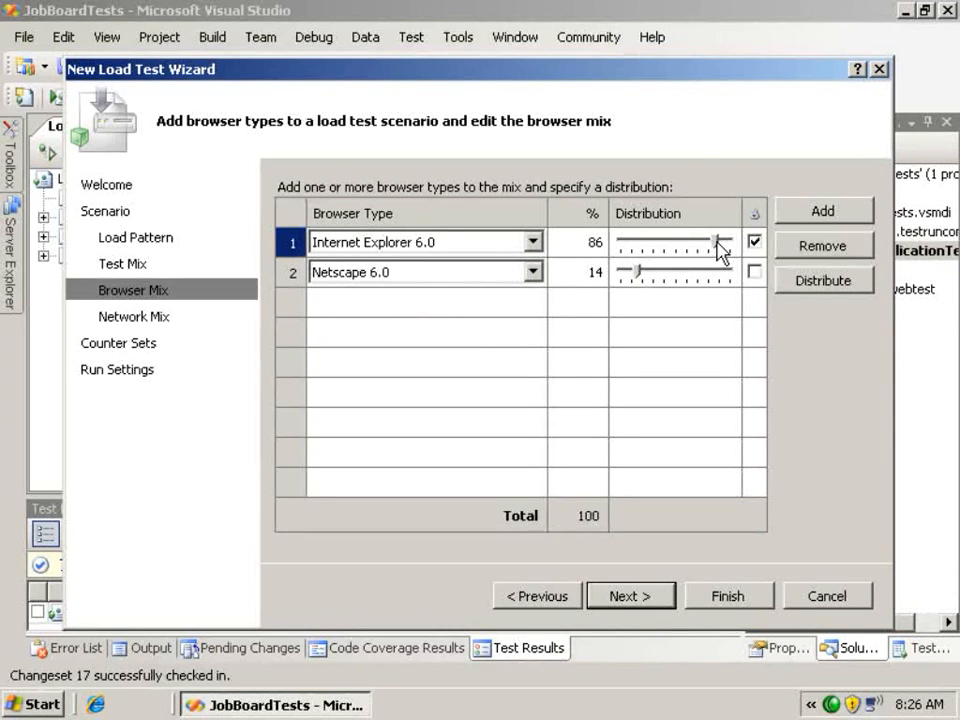
pyautogui.click(621, 598)
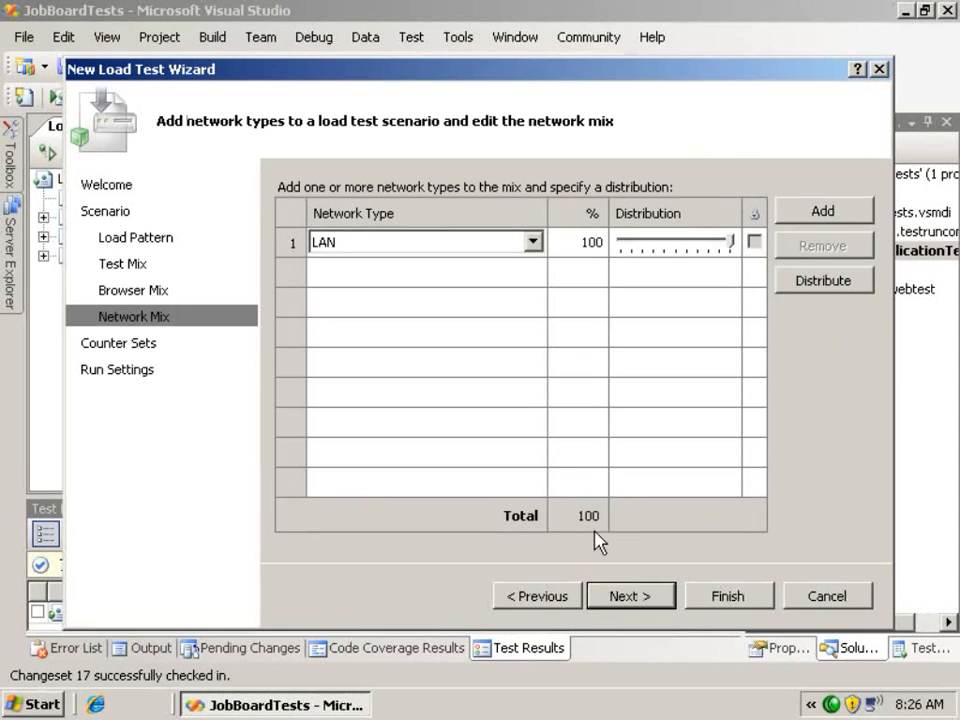
# Add Dial-up 28.8k as a second network type beside LAN in the network mix.
pyautogui.click(808, 208)
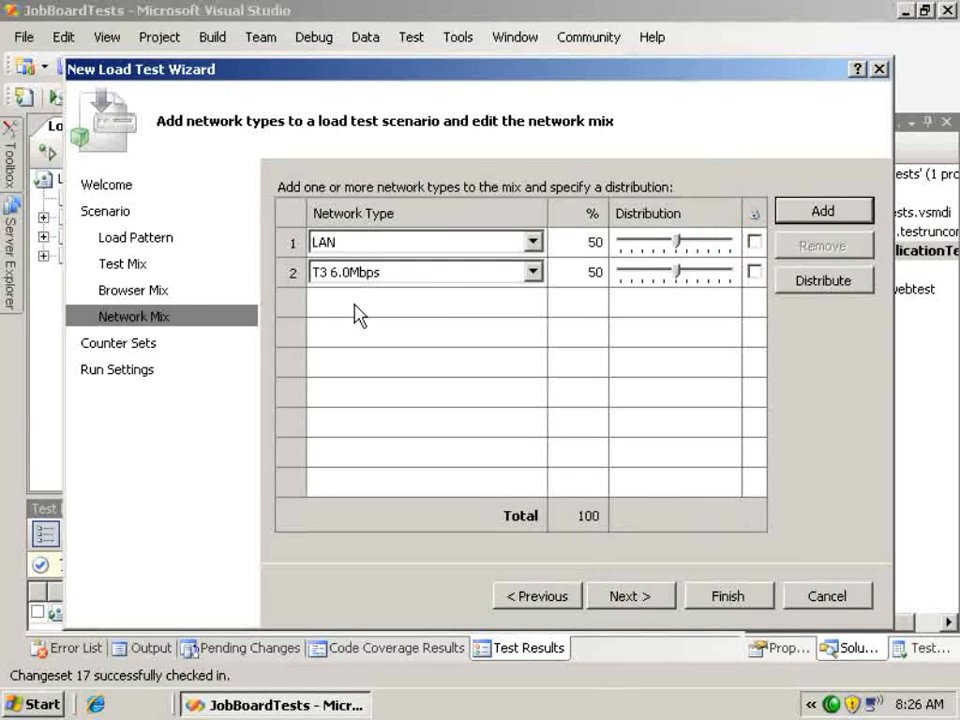
pyautogui.click(532, 273)
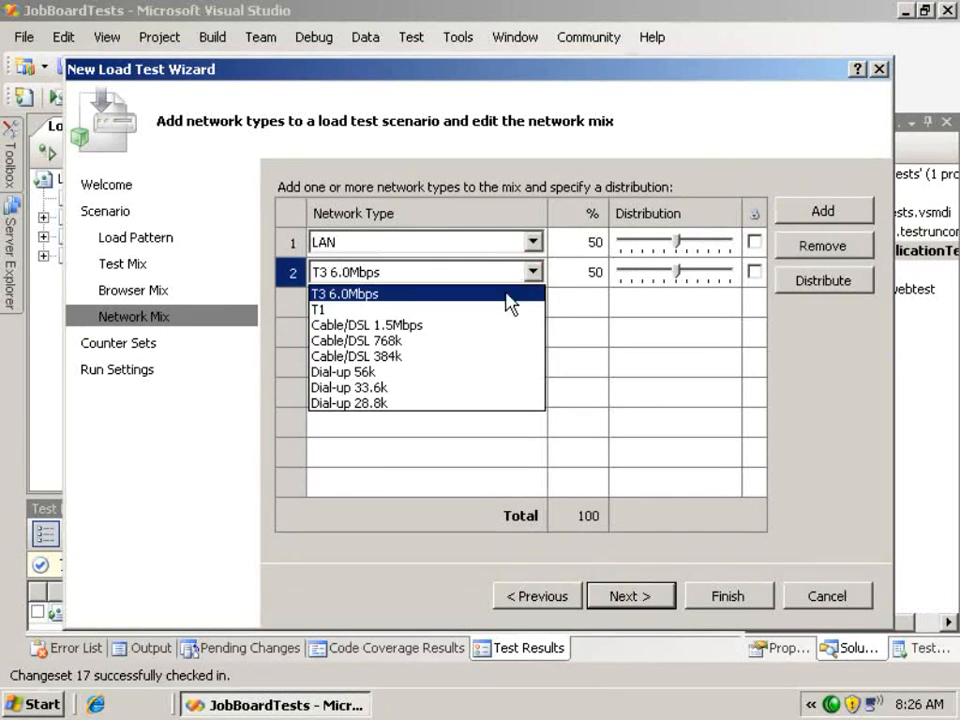
pyautogui.click(370, 403)
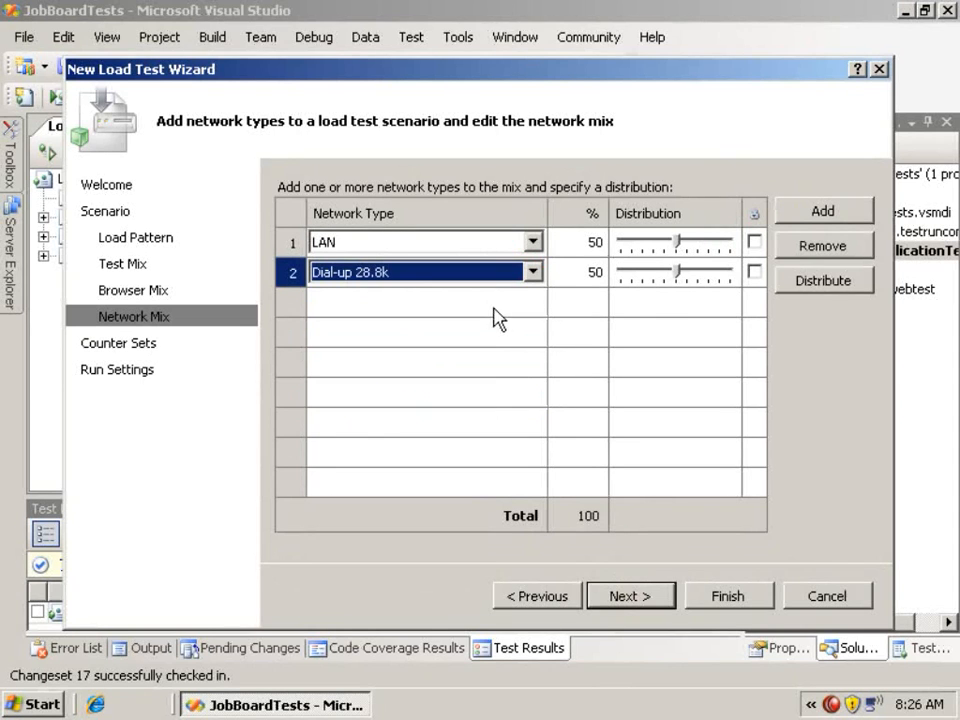
# Set the network mix to 95% LAN and 5% Dial-up 28.8k, and continue past the counter sets to the run settings.
pyautogui.moveTo(665, 285); pyautogui.dragTo(632, 284)
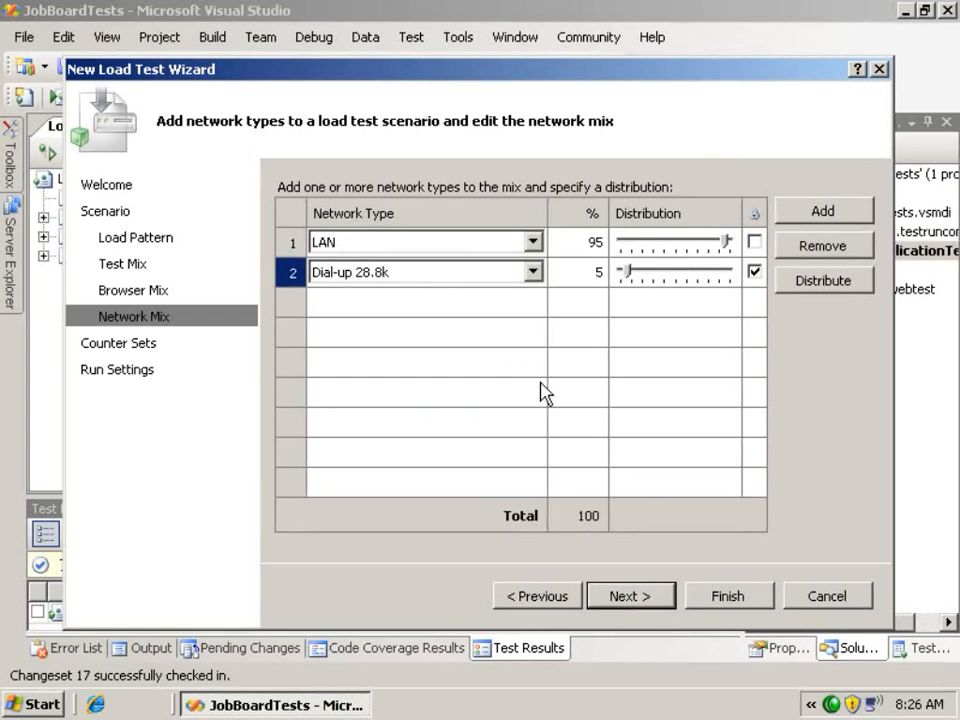
pyautogui.click(622, 598)
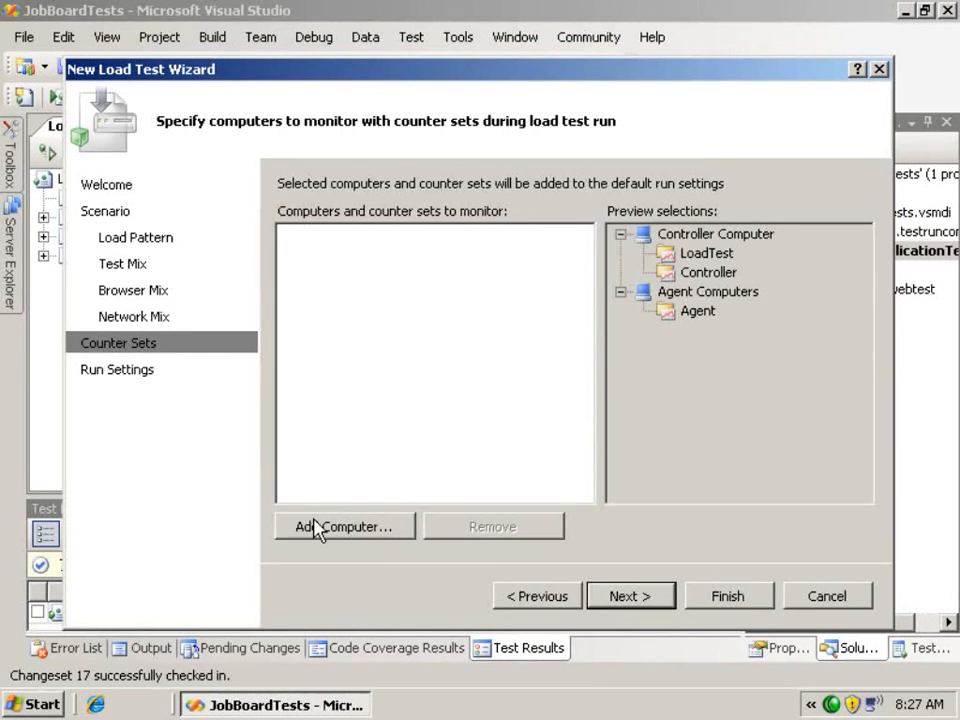
pyautogui.click(624, 600)
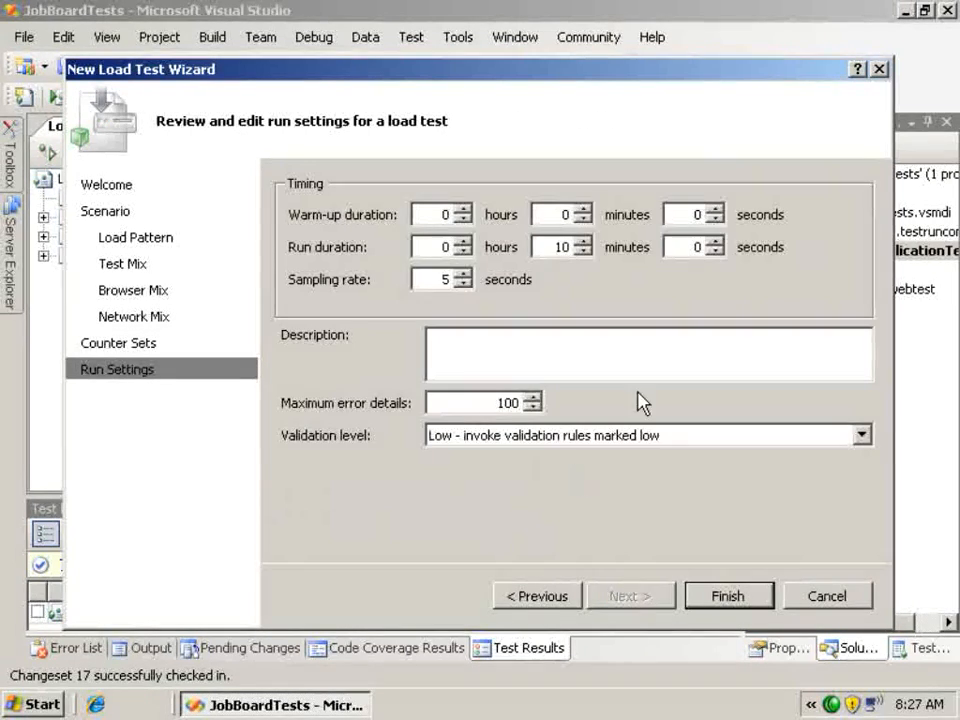
# Set the run duration to 1 minute and finish creating the load test.
pyautogui.moveTo(557, 246); pyautogui.dragTo(575, 250)
pyautogui.write('1')
pyautogui.click(704, 606)
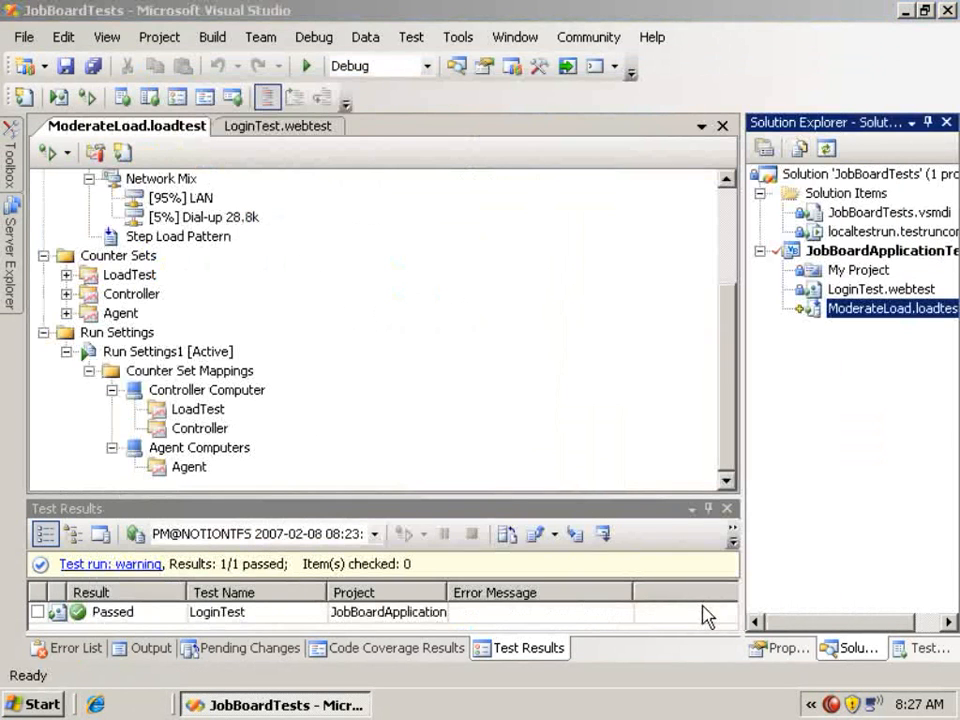
# Review the scenario's browser and network mixes, and save the load test with the Run Settings1 results storage type set to None.
pyautogui.moveTo(724, 440); pyautogui.dragTo(722, 312)
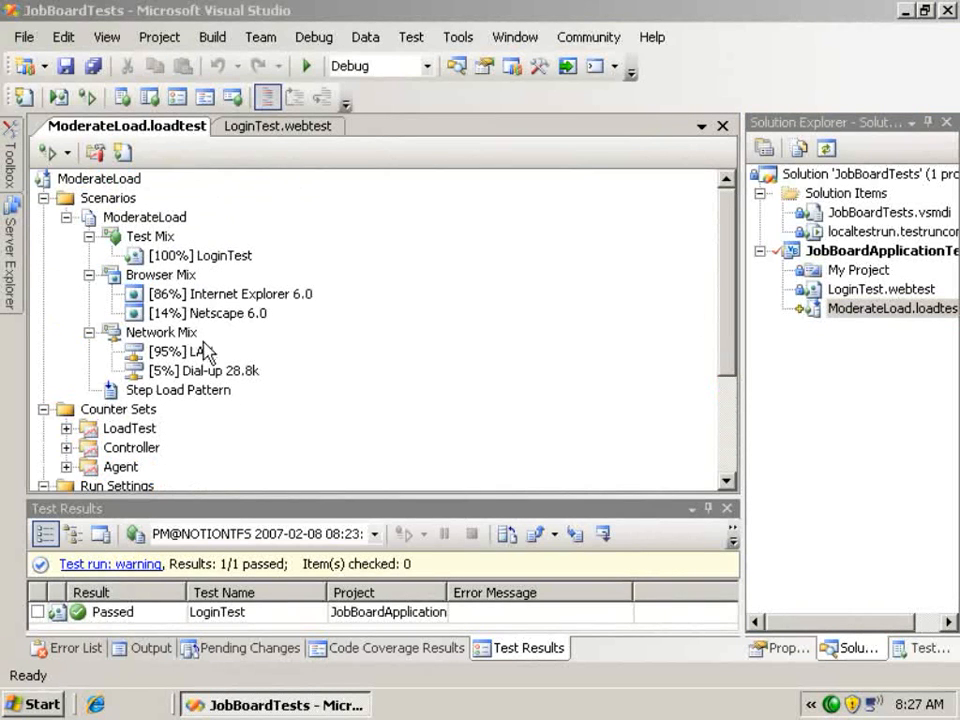
pyautogui.click(156, 276)
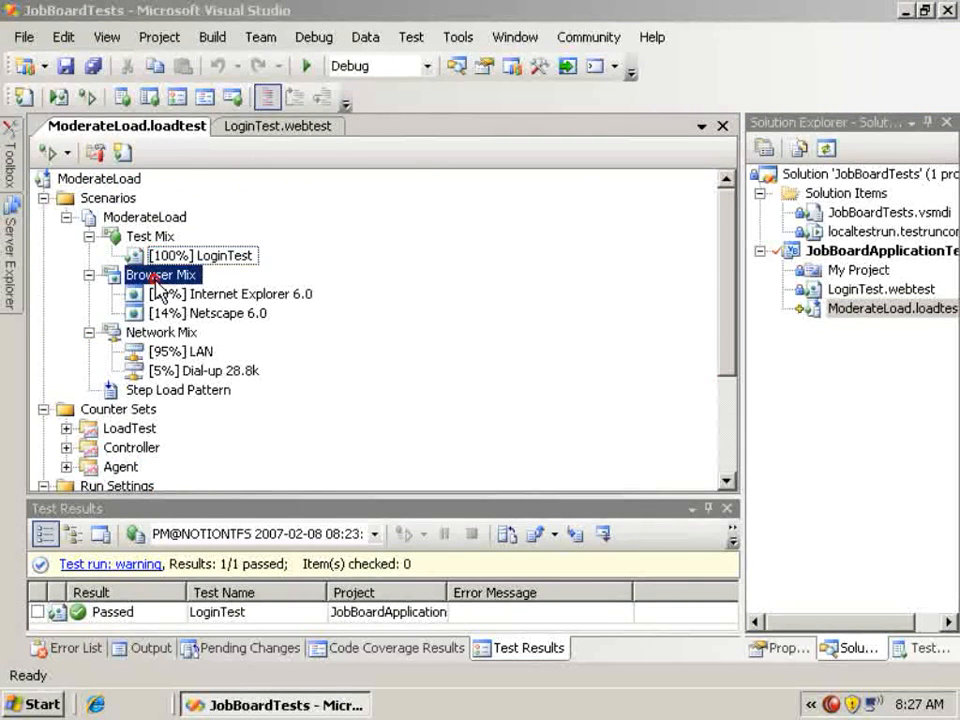
pyautogui.click(154, 334)
pyautogui.moveTo(724, 360); pyautogui.dragTo(727, 440)
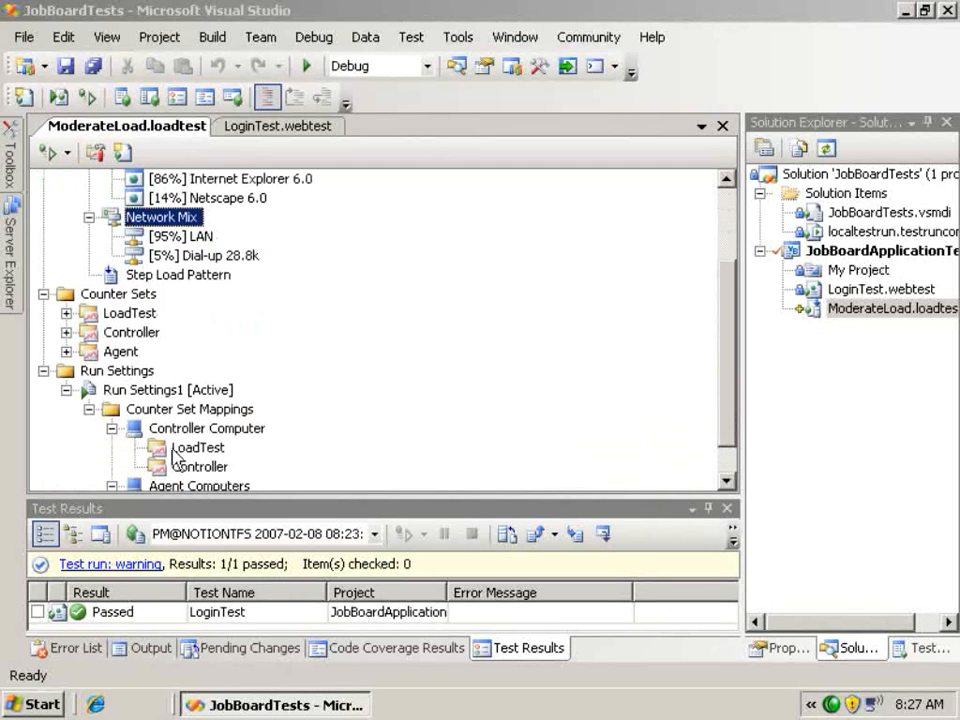
pyautogui.click(139, 396)
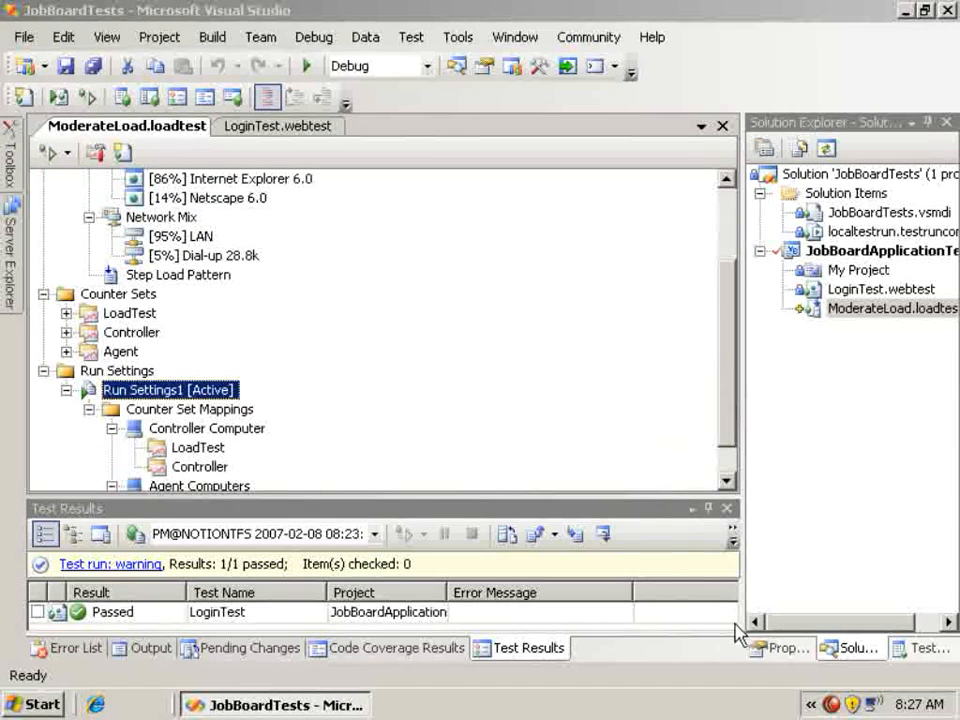
pyautogui.click(778, 648)
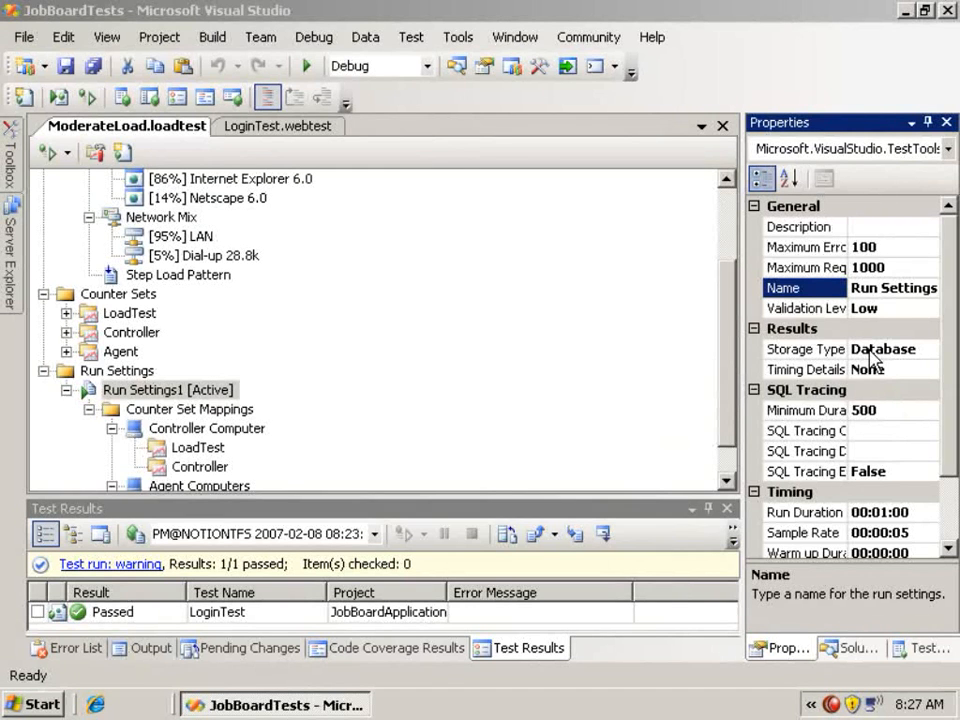
pyautogui.click(882, 347)
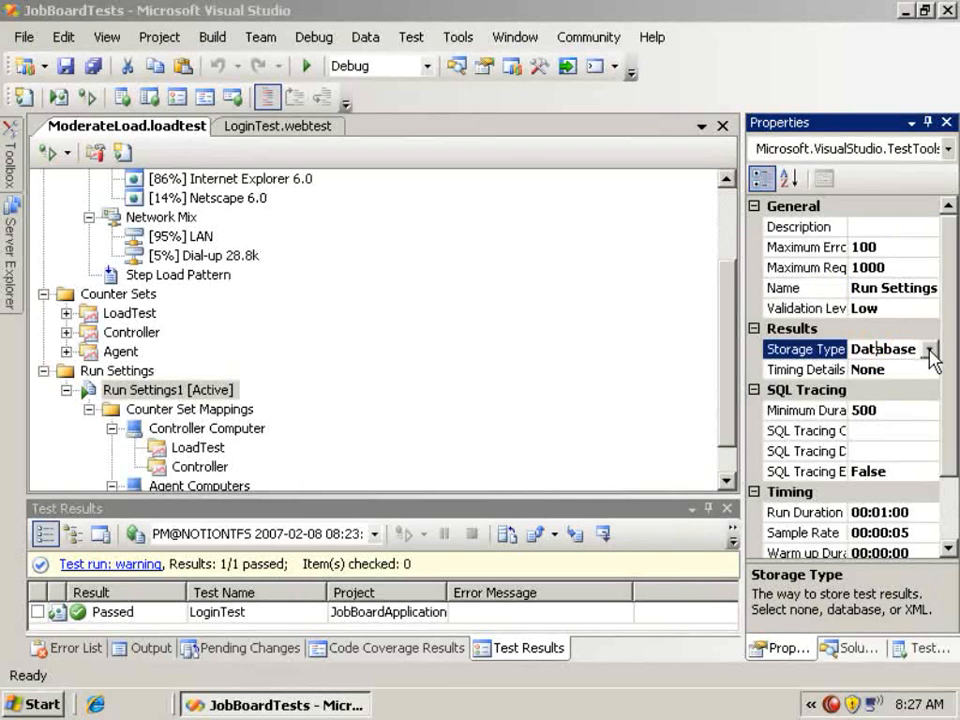
pyautogui.click(929, 349)
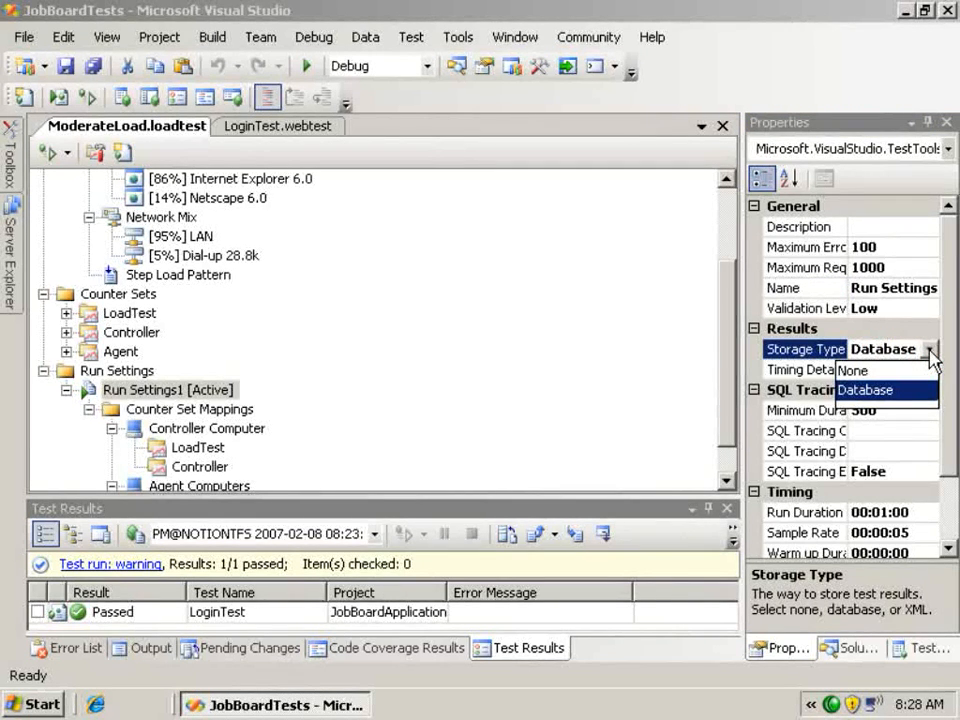
pyautogui.click(858, 370)
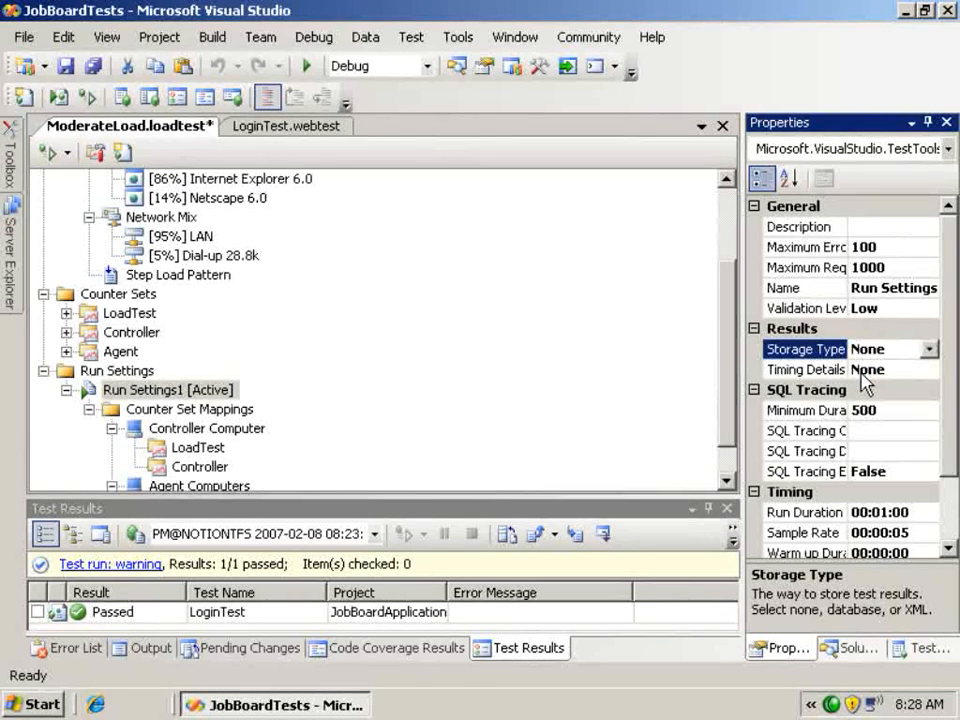
pyautogui.click(66, 68)
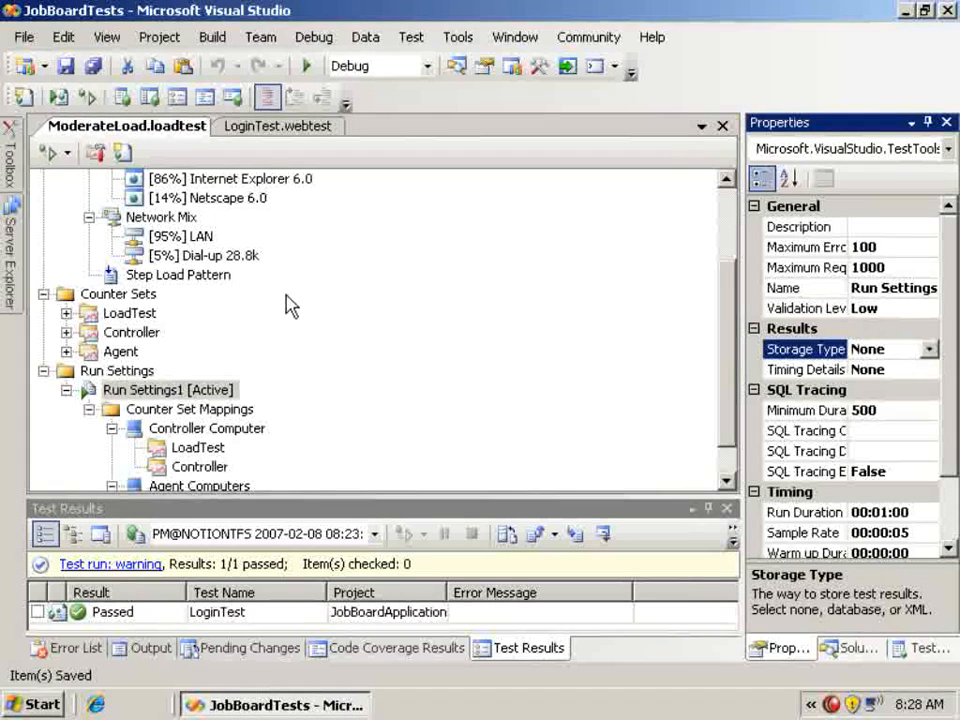
# Check the counter categories of the LoadTest counter set, and run the ModerateLoad load test.
pyautogui.moveTo(724, 369); pyautogui.dragTo(724, 403)
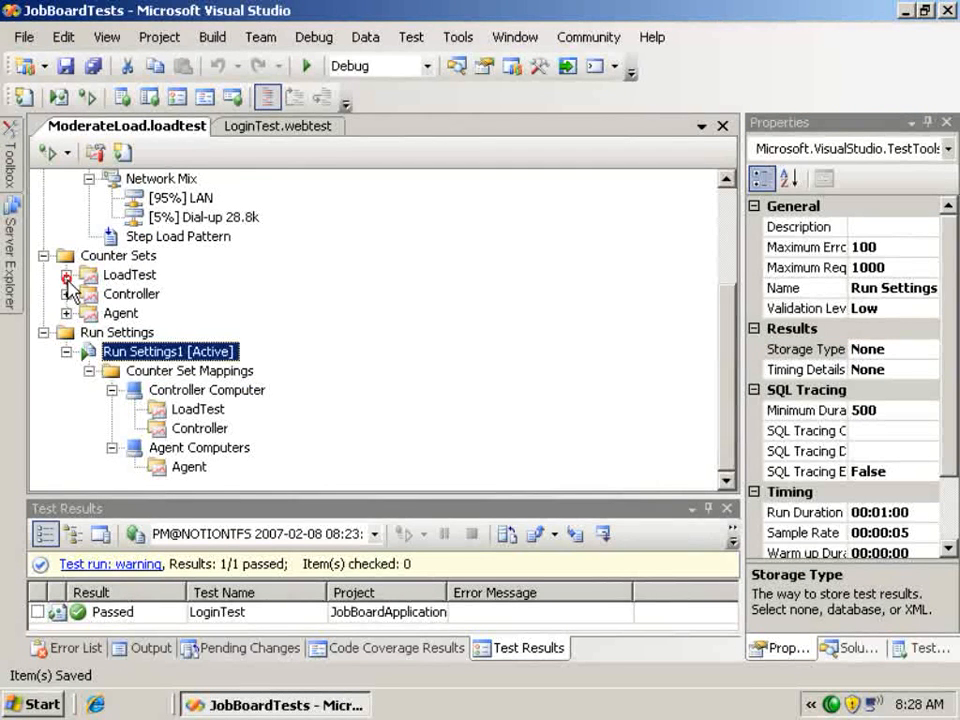
pyautogui.click(65, 274)
pyautogui.click(89, 294)
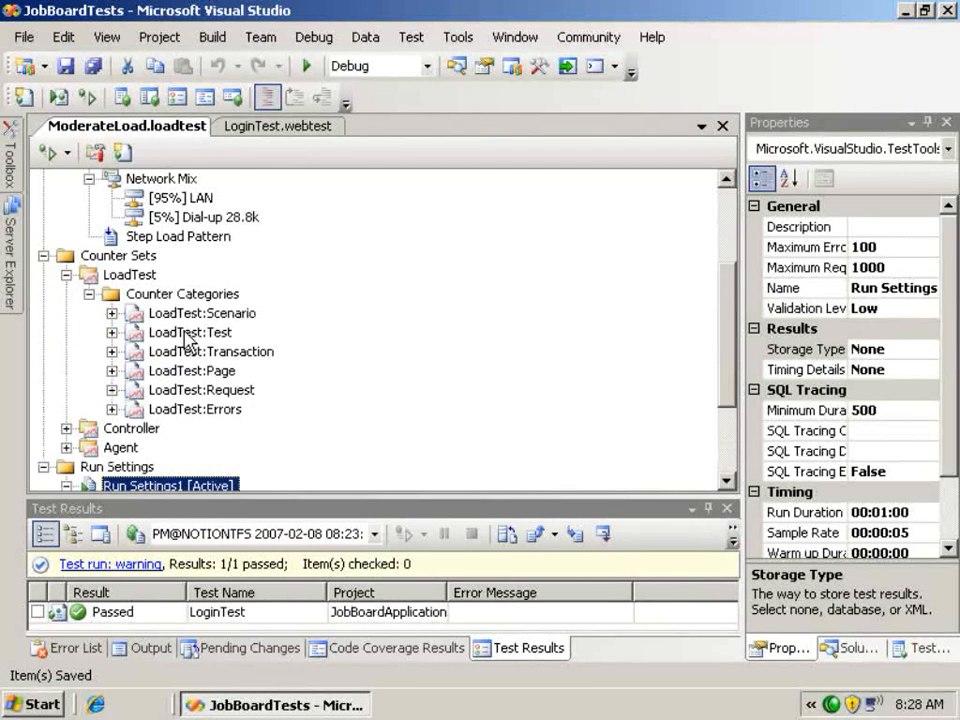
pyautogui.click(65, 274)
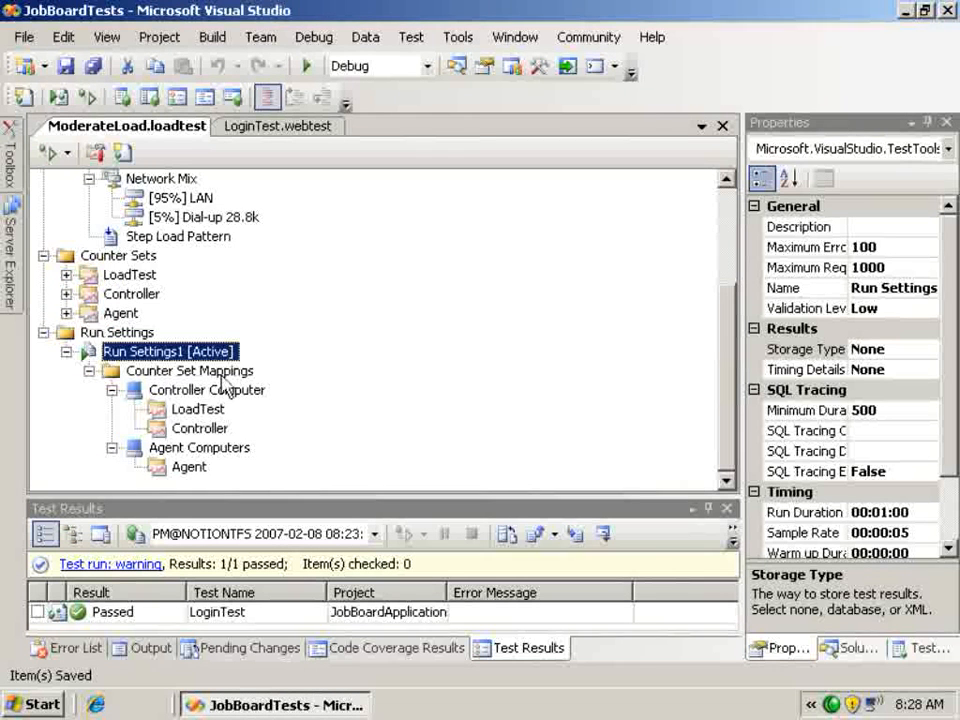
pyautogui.moveTo(724, 410); pyautogui.dragTo(728, 295)
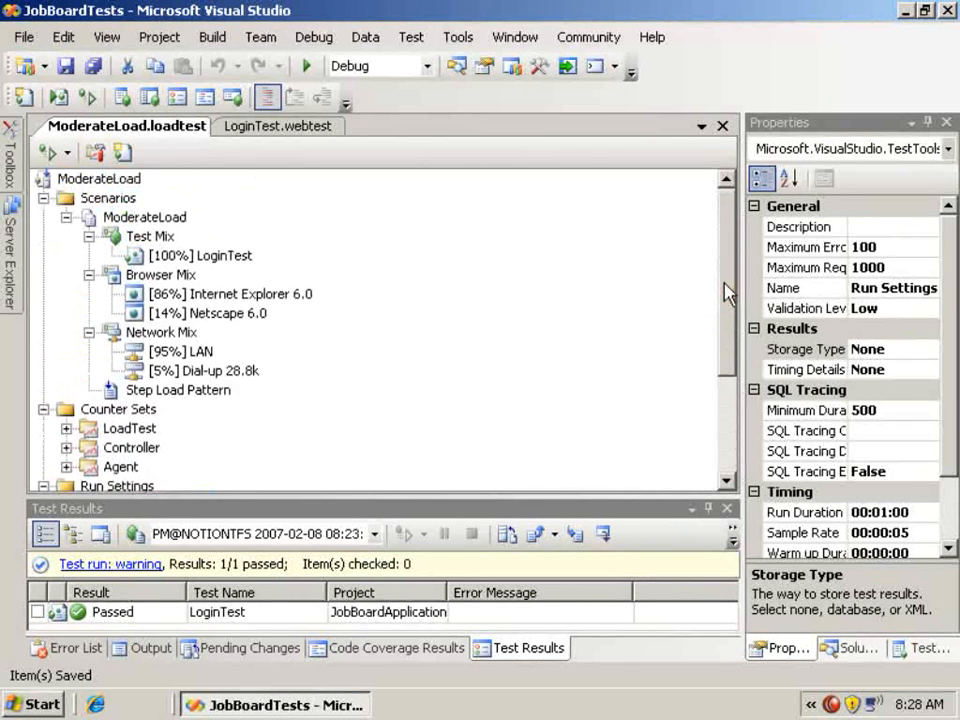
pyautogui.click(55, 155)
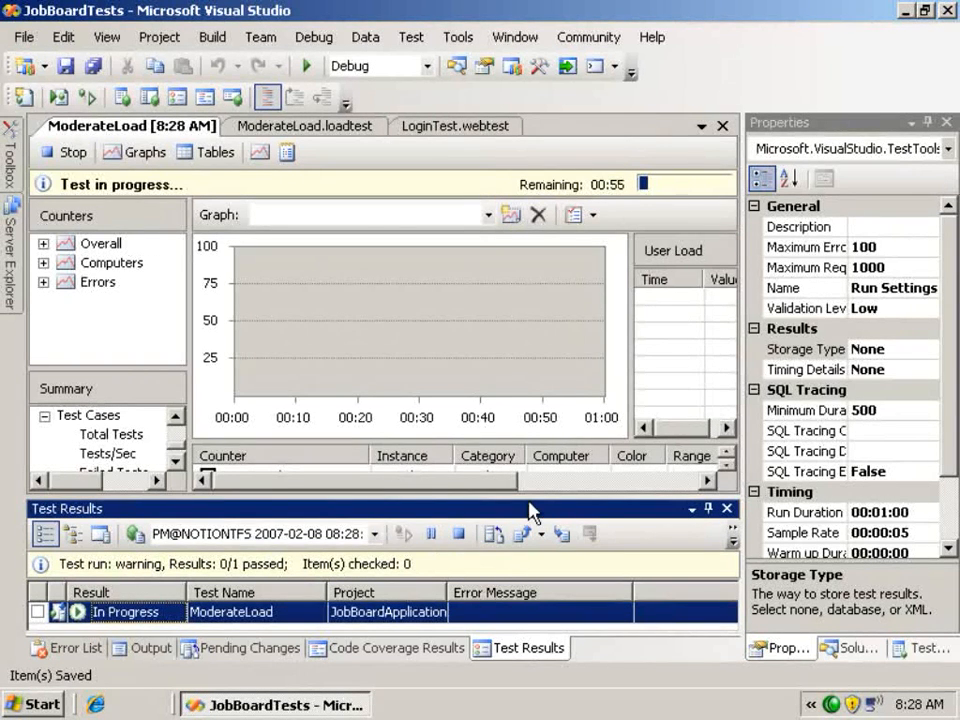
# Enlarge the load test monitor and its counter list, and inspect the User Load values at 00:05 and 00:15.
pyautogui.moveTo(531, 558); pyautogui.dragTo(528, 600)
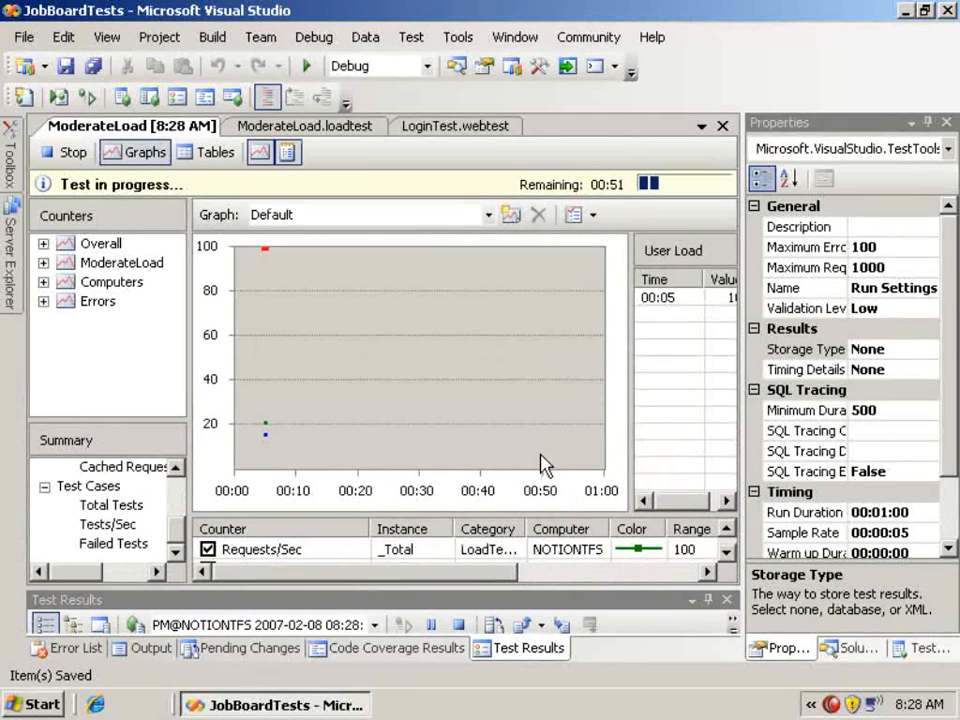
pyautogui.moveTo(540, 515); pyautogui.dragTo(536, 474)
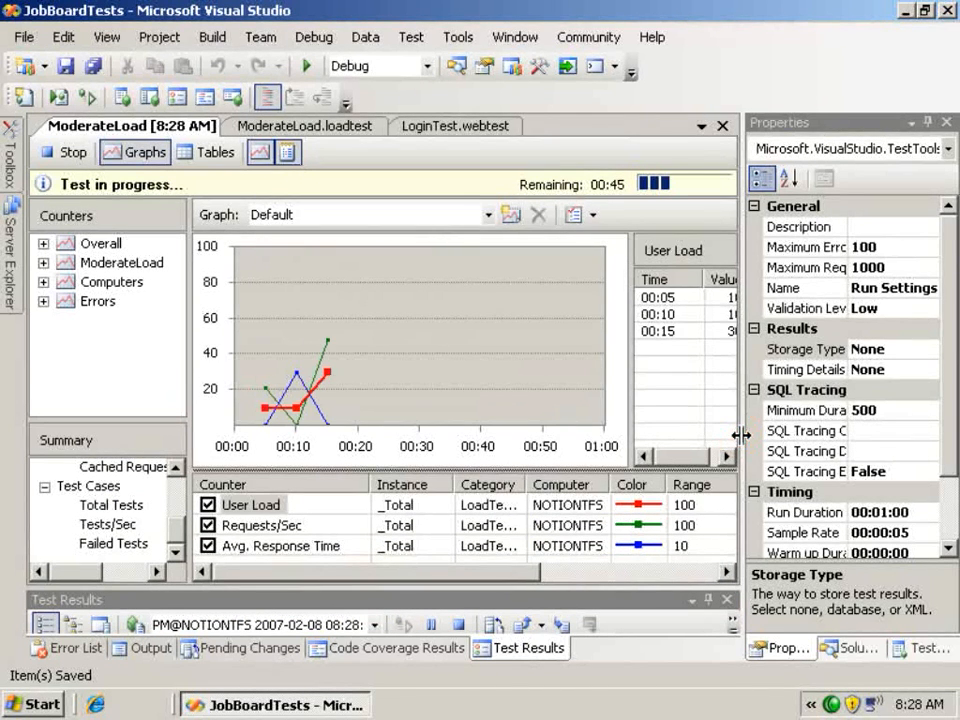
pyautogui.moveTo(742, 436); pyautogui.dragTo(818, 434)
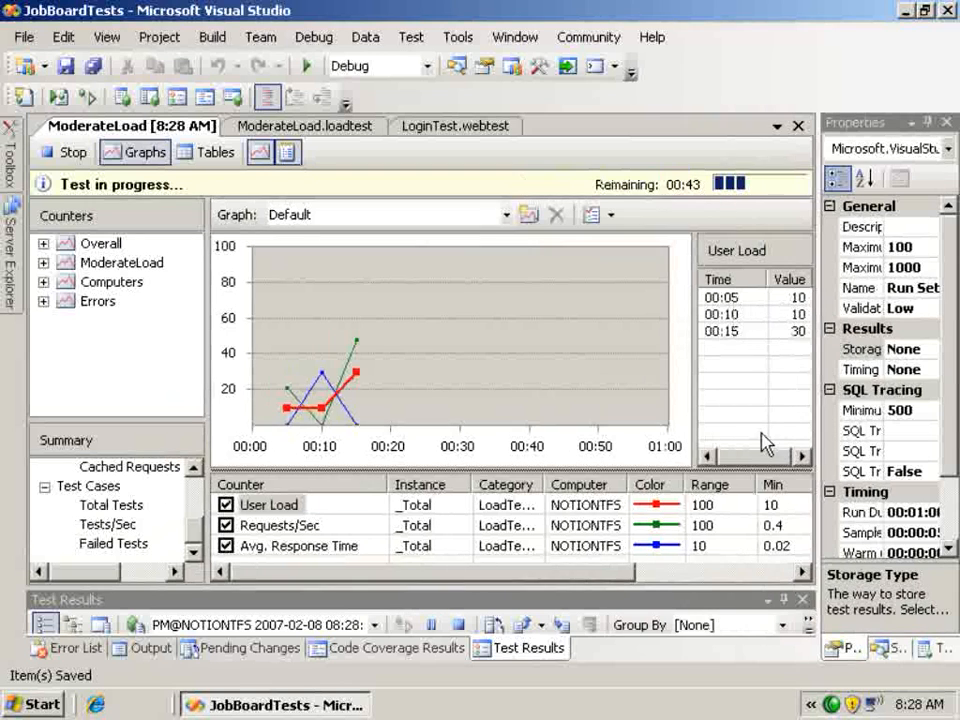
pyautogui.click(268, 506)
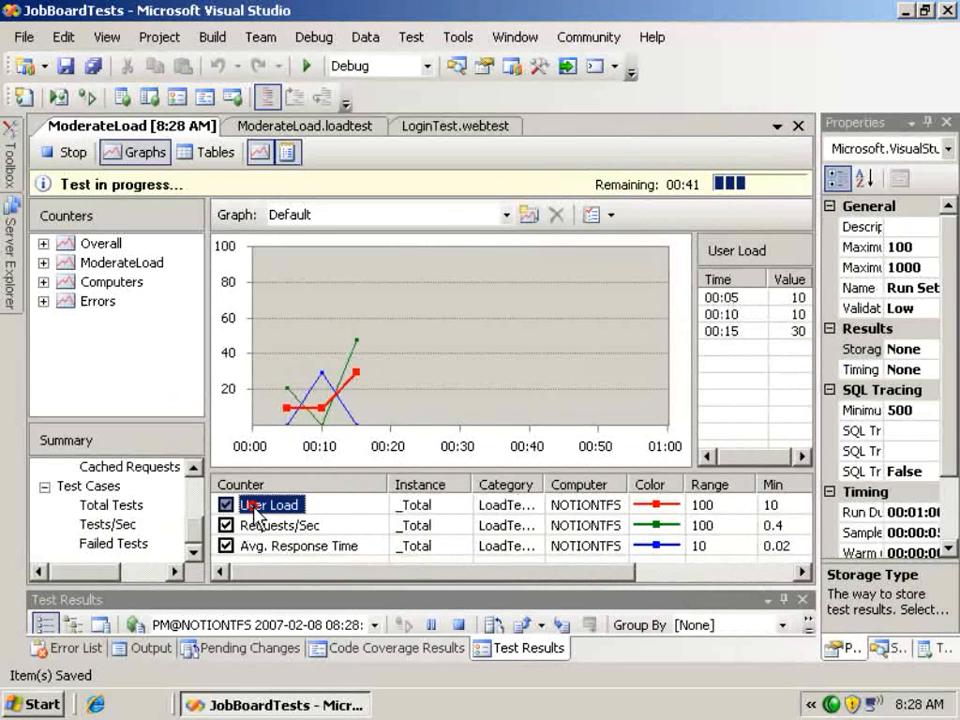
pyautogui.click(726, 298)
pyautogui.click(730, 331)
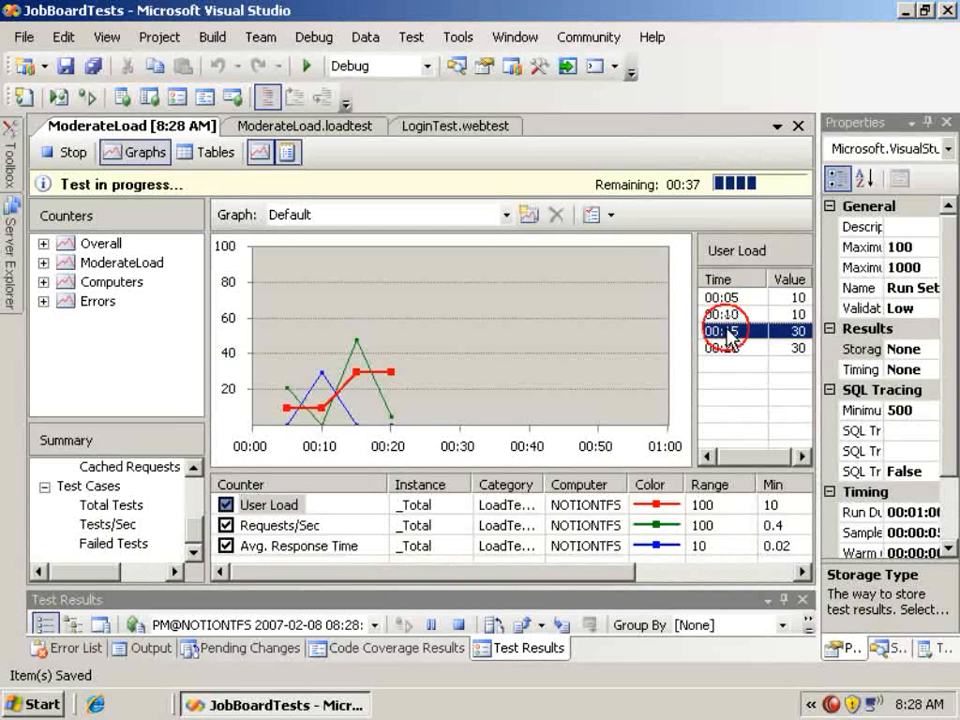
# Add the _Total instance of the % Processor Time counter for computer NOTIONTFS to the Default graph.
pyautogui.click(43, 282)
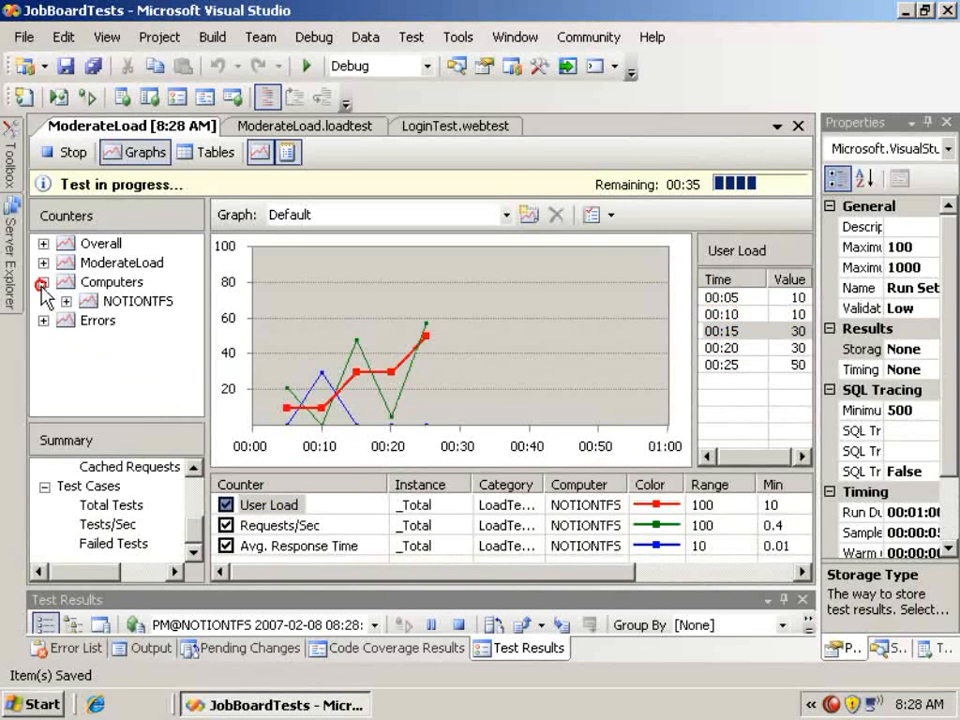
pyautogui.click(65, 301)
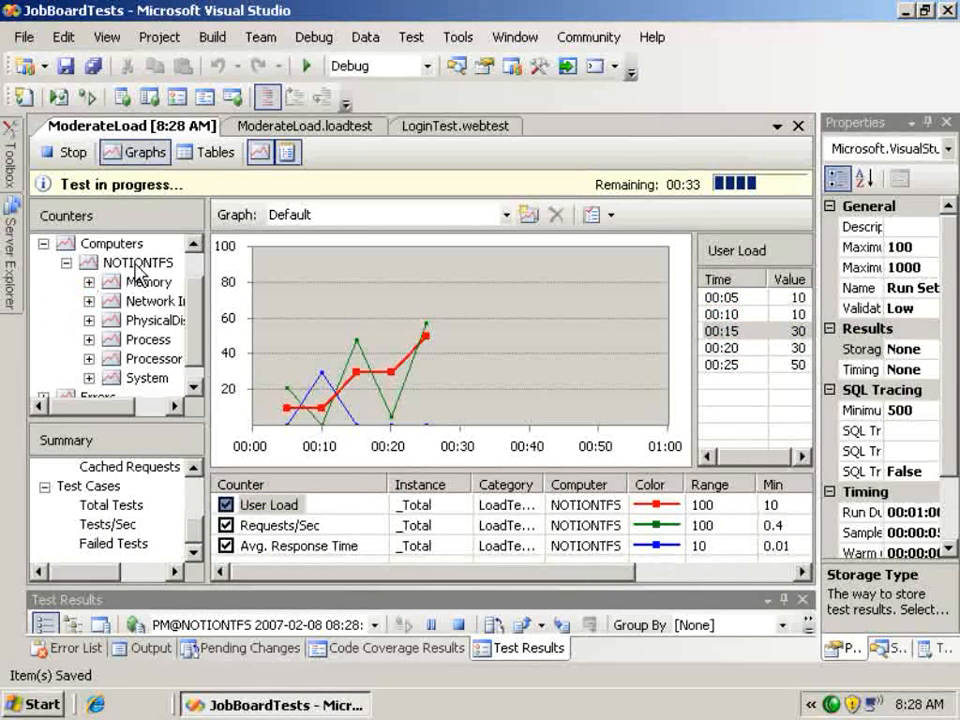
pyautogui.click(89, 358)
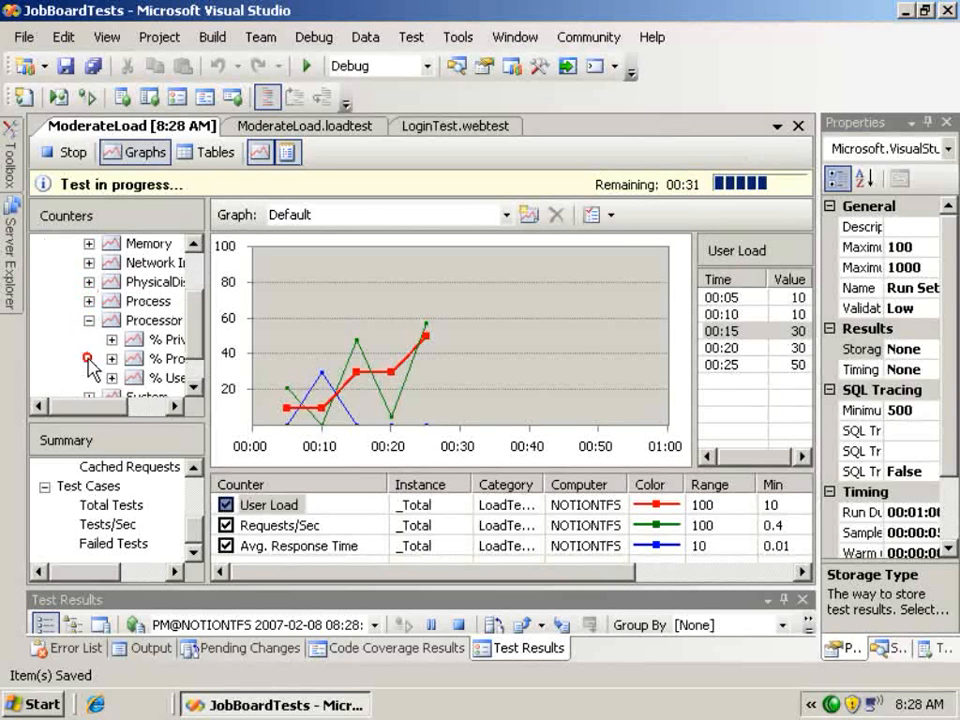
pyautogui.click(116, 401)
pyautogui.click(78, 358)
pyautogui.click(150, 378)
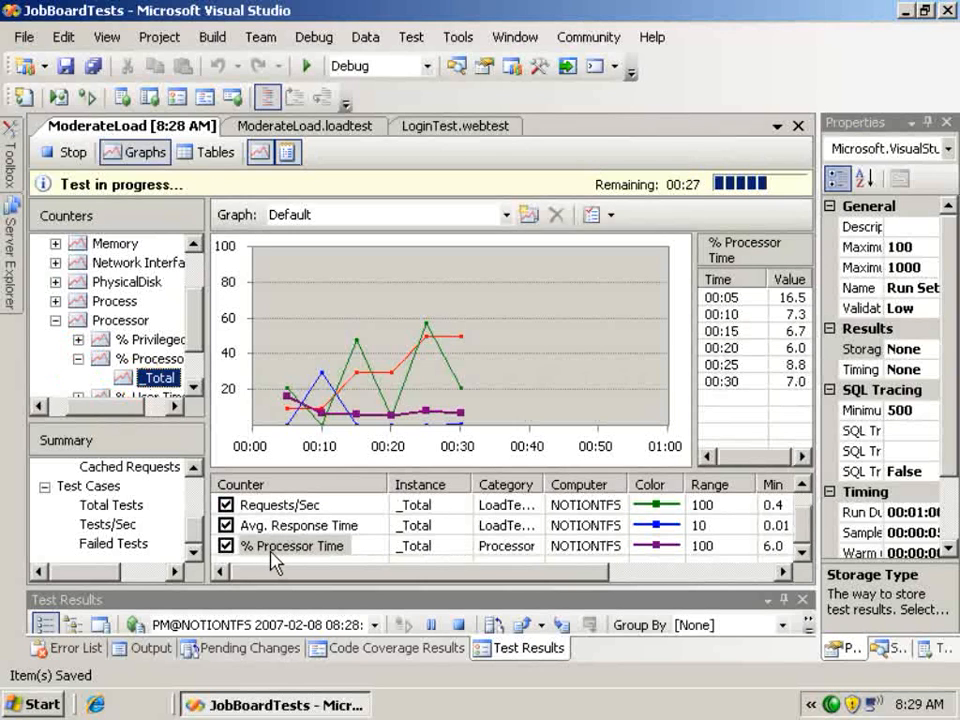
# Examine the graphed values of % Processor Time, Avg. Response Time and Requests/Sec during the run.
pyautogui.click(330, 546)
pyautogui.moveTo(418, 577); pyautogui.dragTo(585, 565)
pyautogui.moveTo(699, 576); pyautogui.dragTo(429, 604)
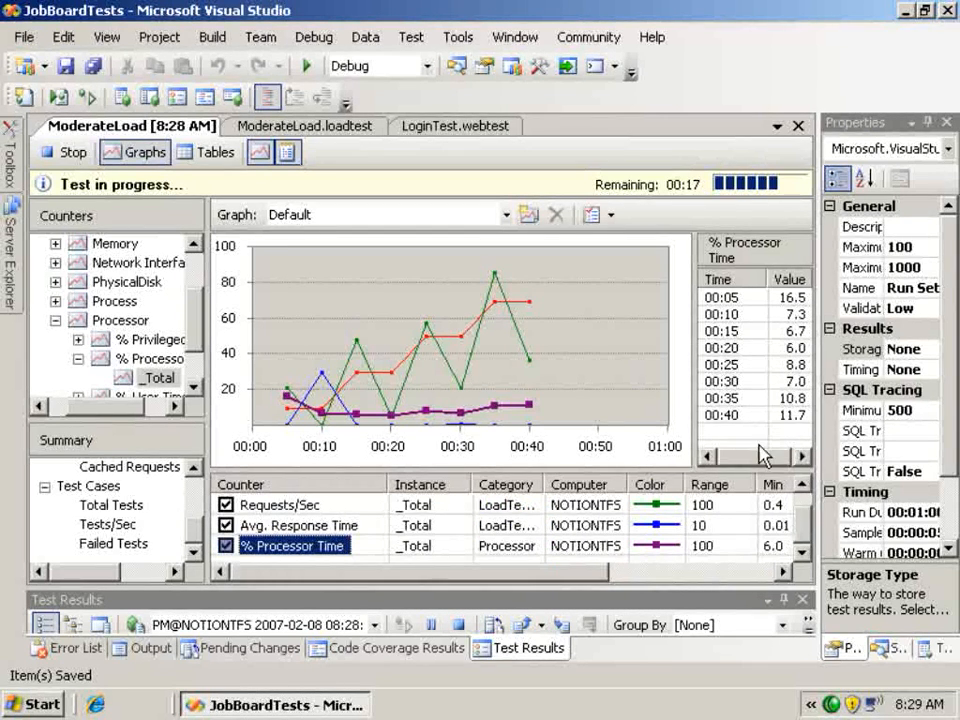
pyautogui.click(320, 525)
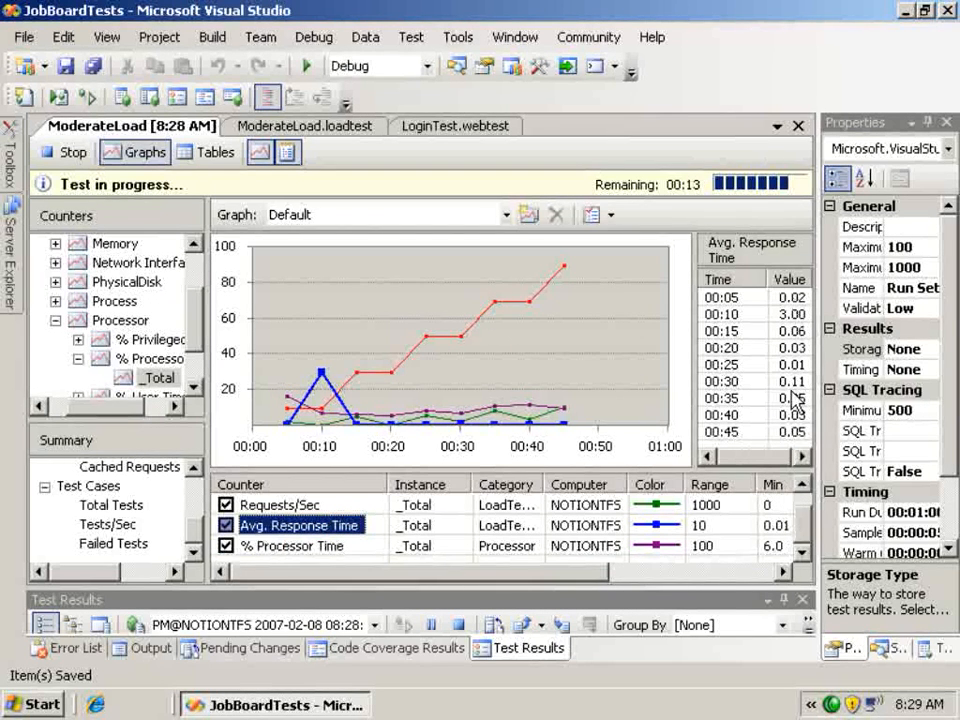
pyautogui.click(309, 505)
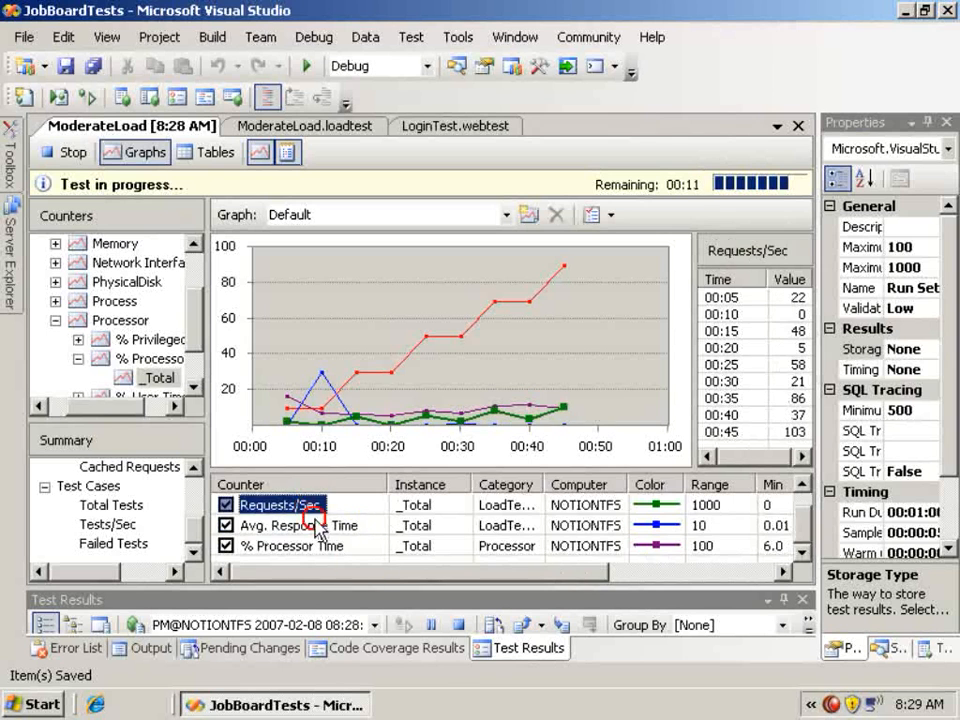
pyautogui.moveTo(375, 570); pyautogui.dragTo(355, 580)
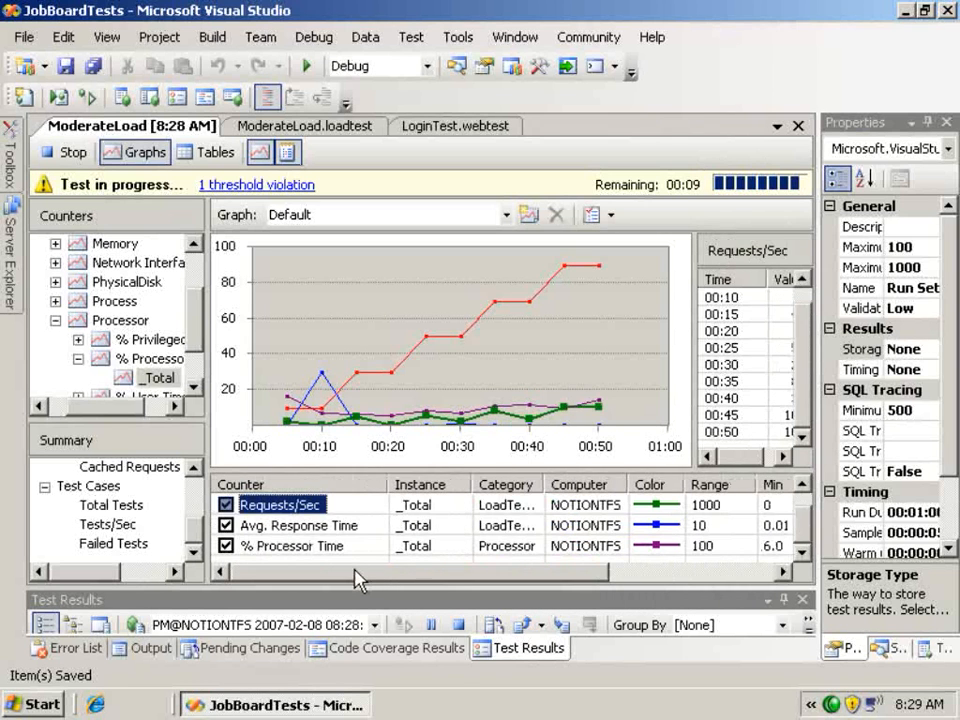
# Examine the User Load values over time, and open the table of threshold violations.
pyautogui.click(801, 485)
pyautogui.click(290, 506)
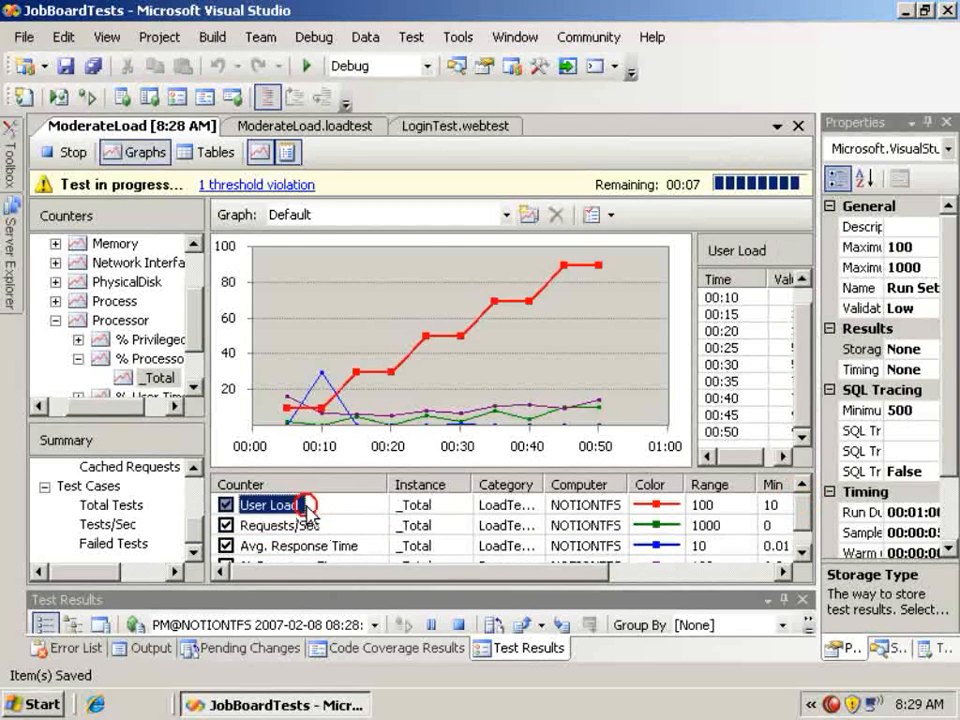
pyautogui.click(783, 456)
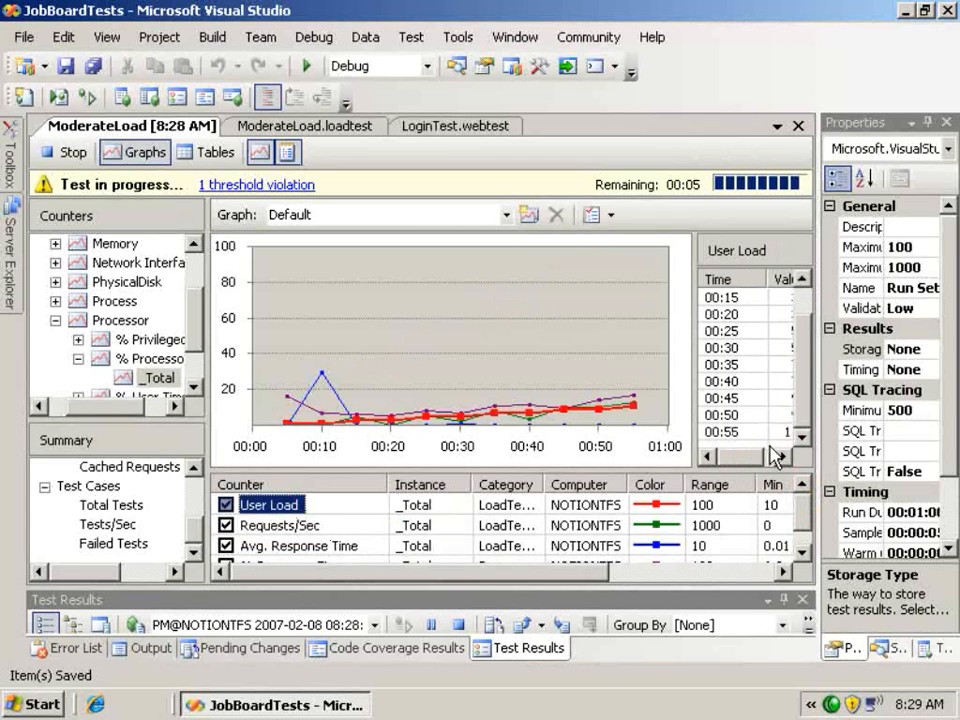
pyautogui.click(756, 456)
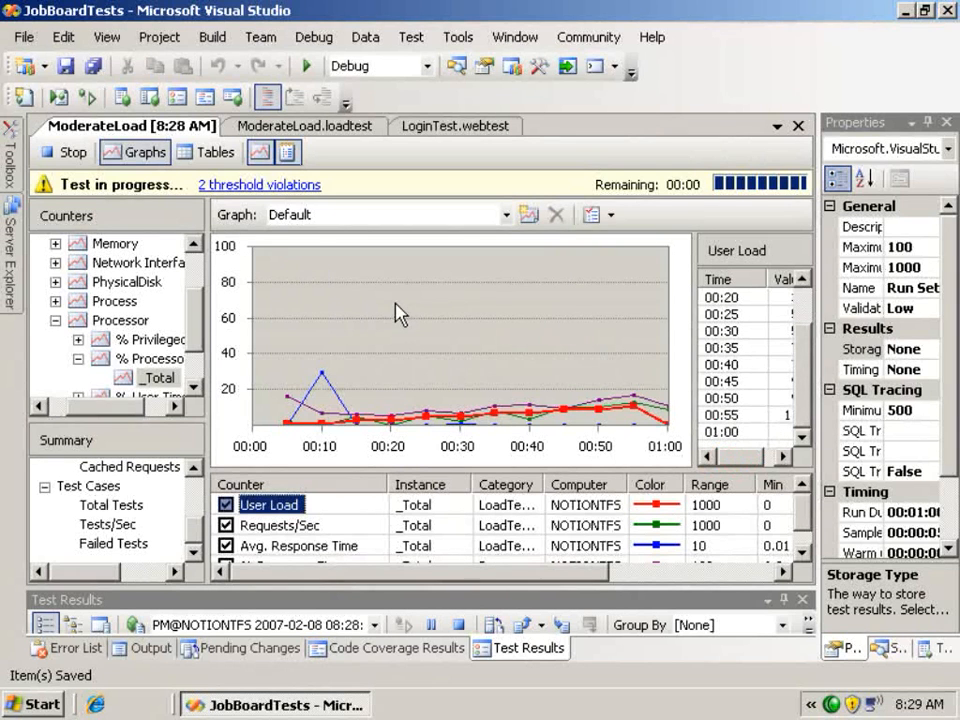
pyautogui.click(241, 190)
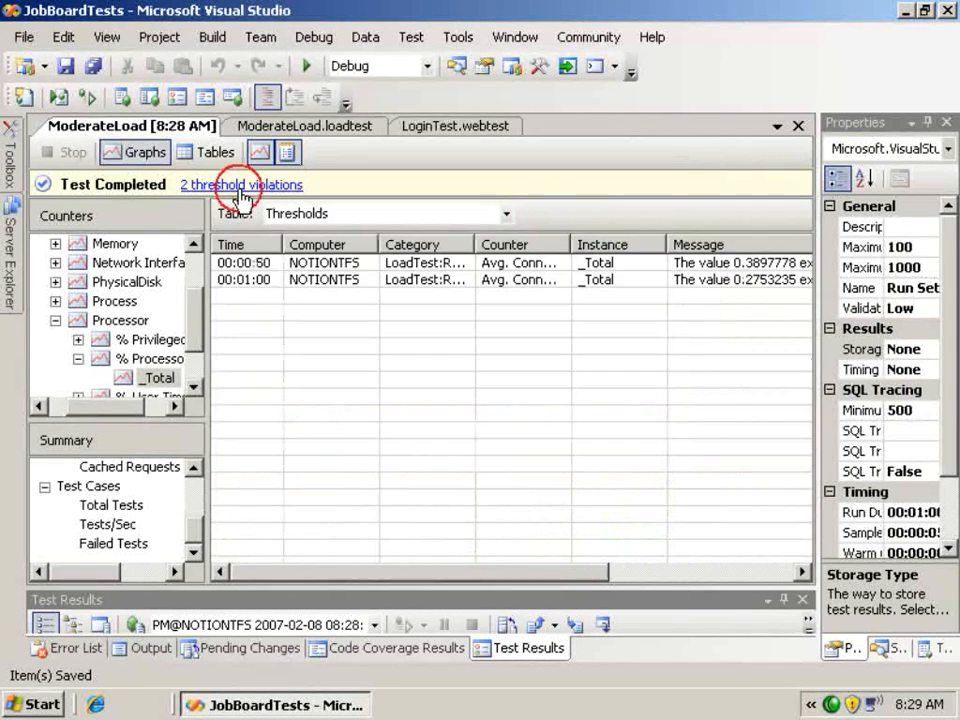
# Widen the Counter column of the threshold violations table, and review the ModerateLoad.loadtest definition down to its counter set mappings.
pyautogui.moveTo(569, 244); pyautogui.dragTo(597, 262)
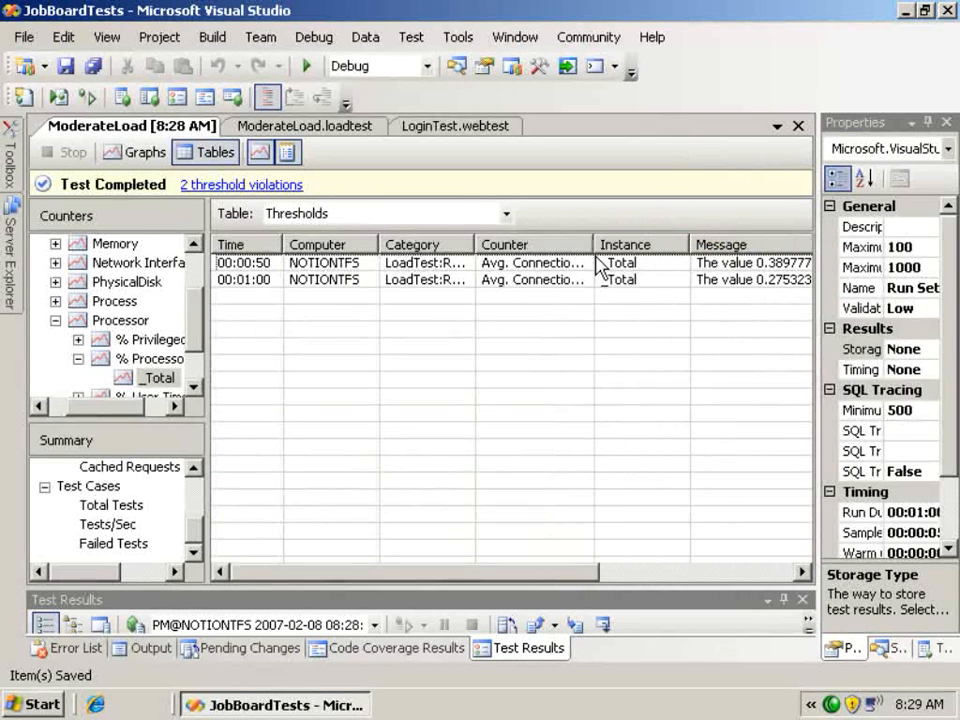
pyautogui.click(326, 138)
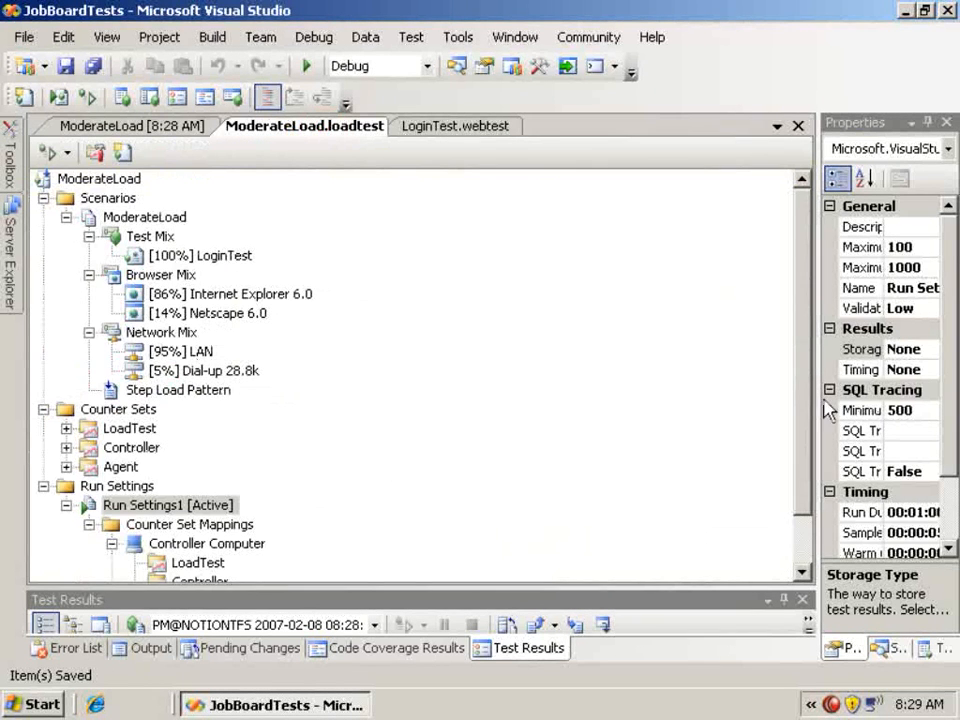
pyautogui.moveTo(800, 378); pyautogui.dragTo(800, 437)
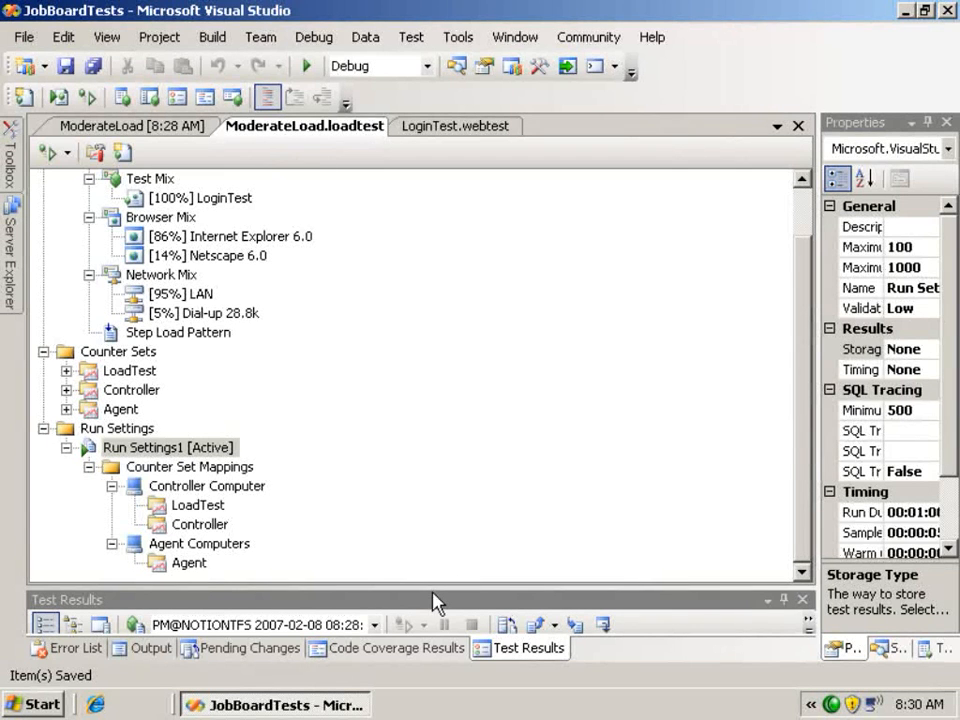
# Enlarge the Test Results pane to show the ModerateLoad run, and collapse the Test Mix node in the load test definition.
pyautogui.moveTo(433, 587); pyautogui.dragTo(415, 458)
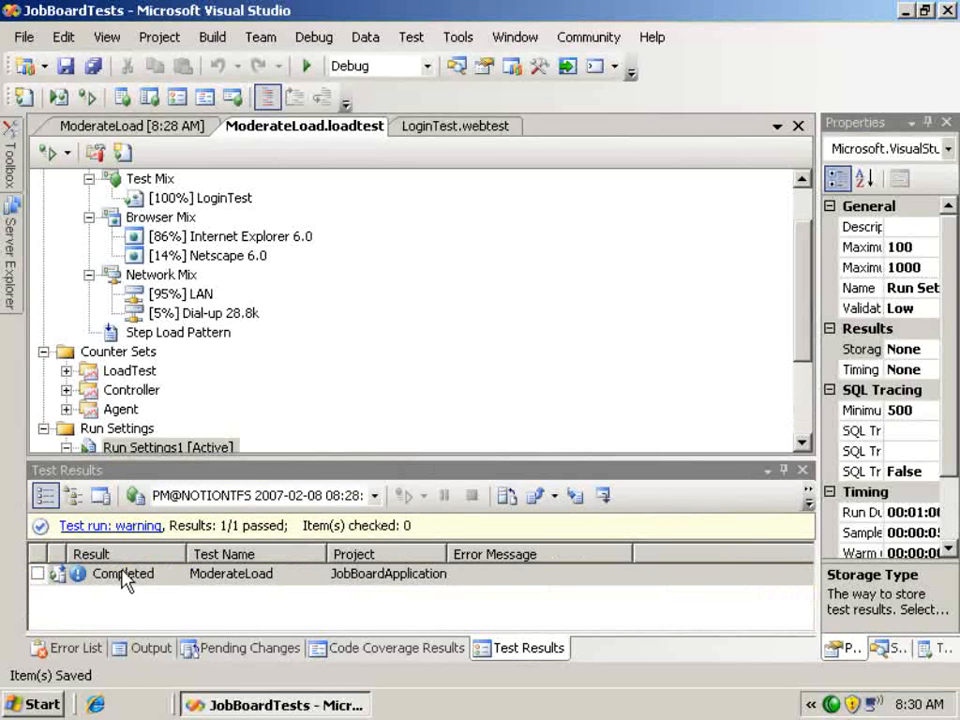
pyautogui.moveTo(799, 303); pyautogui.dragTo(801, 268)
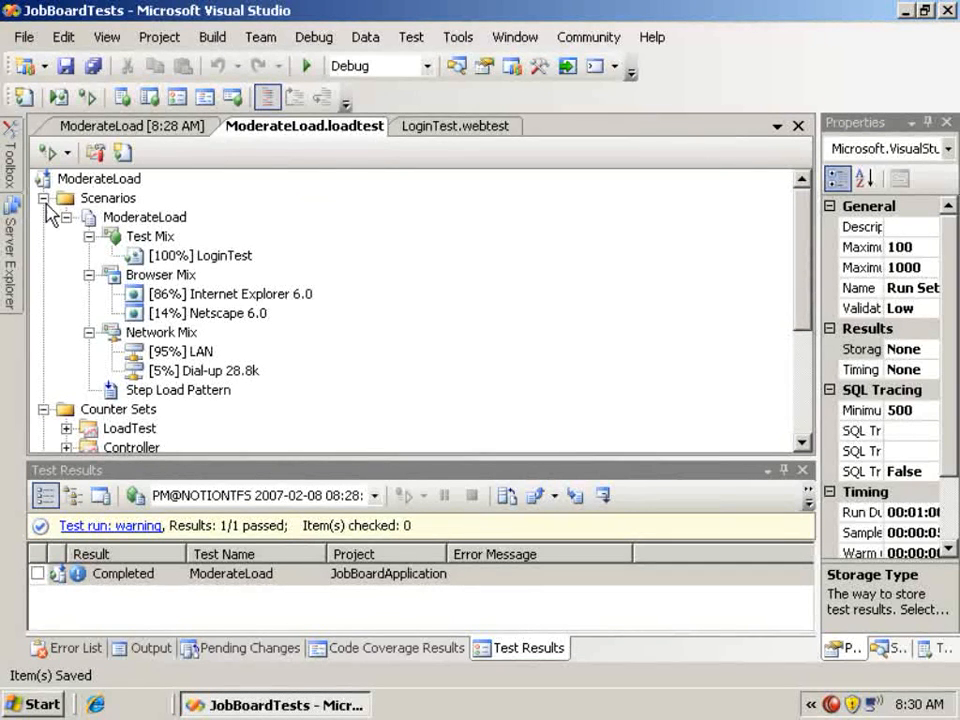
pyautogui.click(92, 236)
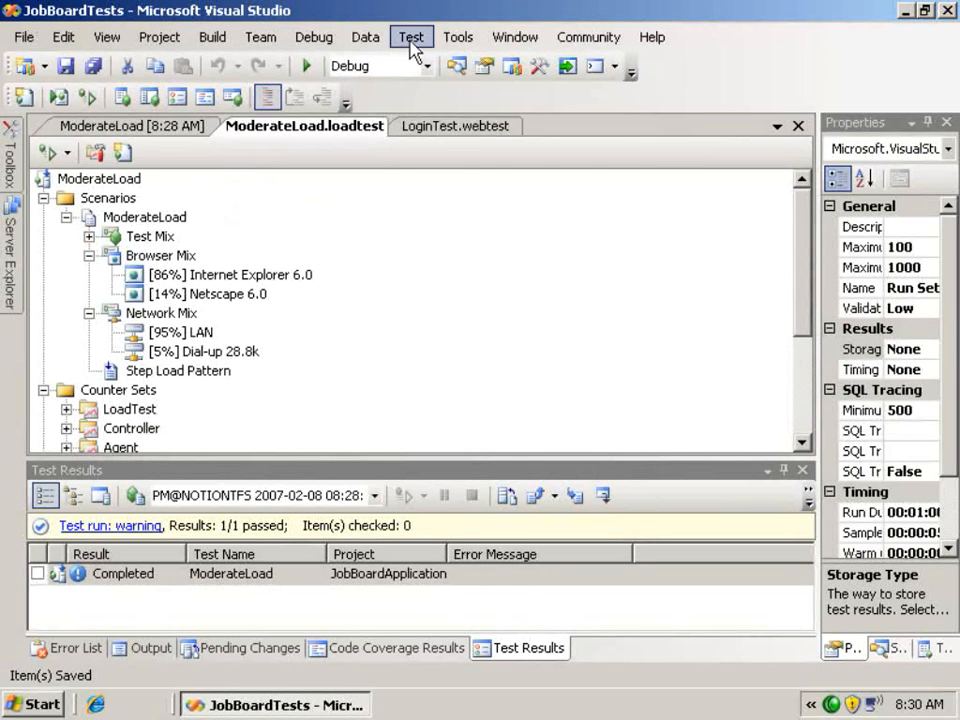
pyautogui.click(409, 37)
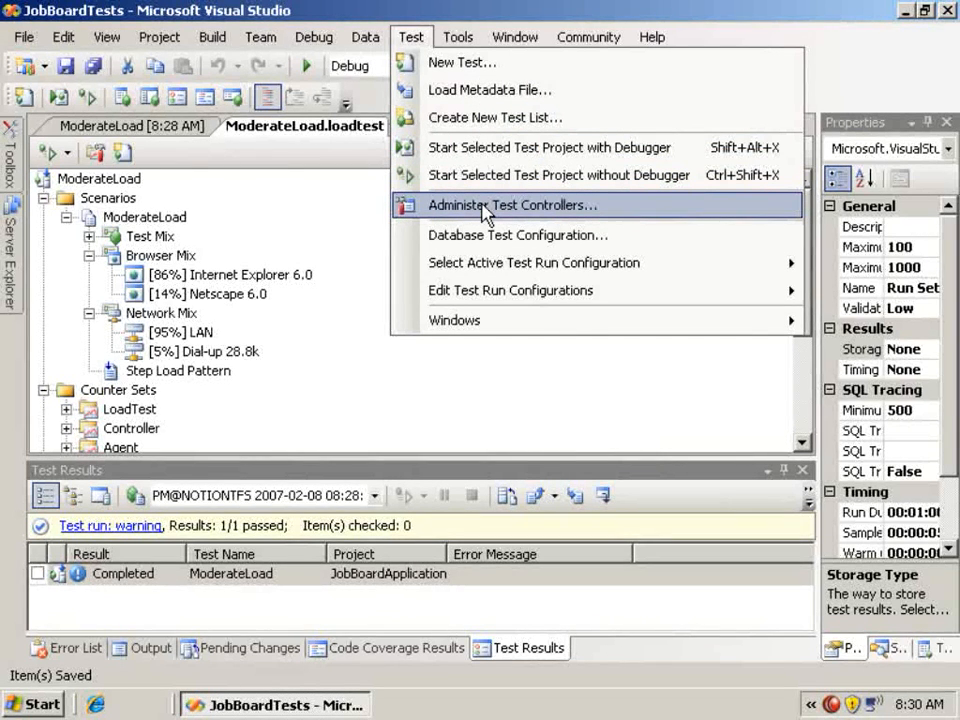
pyautogui.click(366, 390)
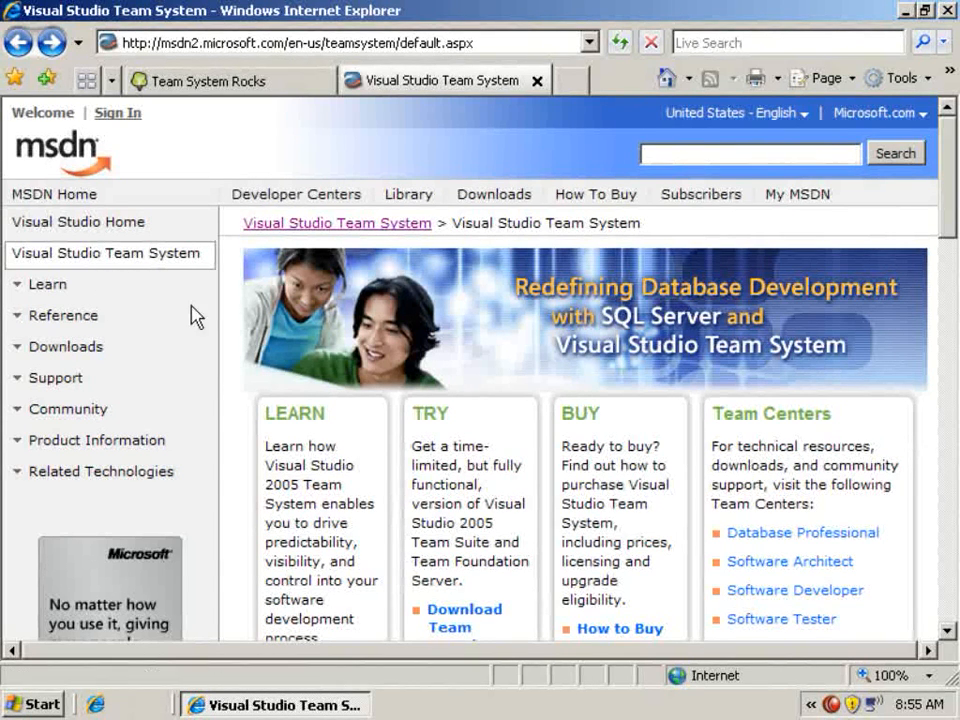
# In Internet Explorer, open the Downloads page of MSDN's Visual Studio Team System site and examine its trial software and popular downloads.
pyautogui.moveTo(945, 171); pyautogui.dragTo(949, 210)
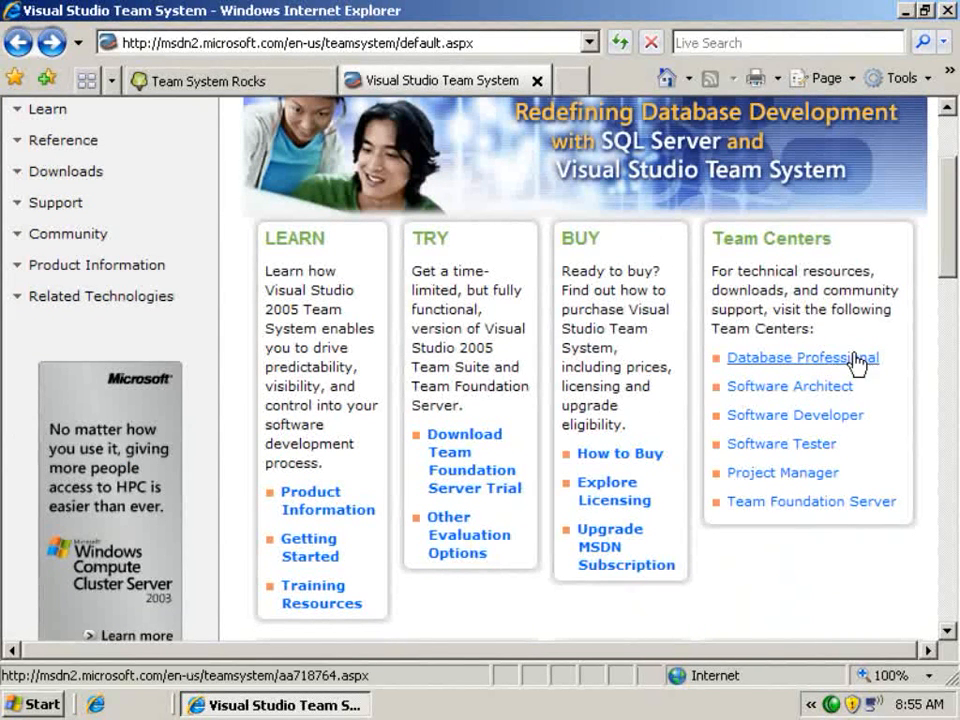
pyautogui.click(68, 178)
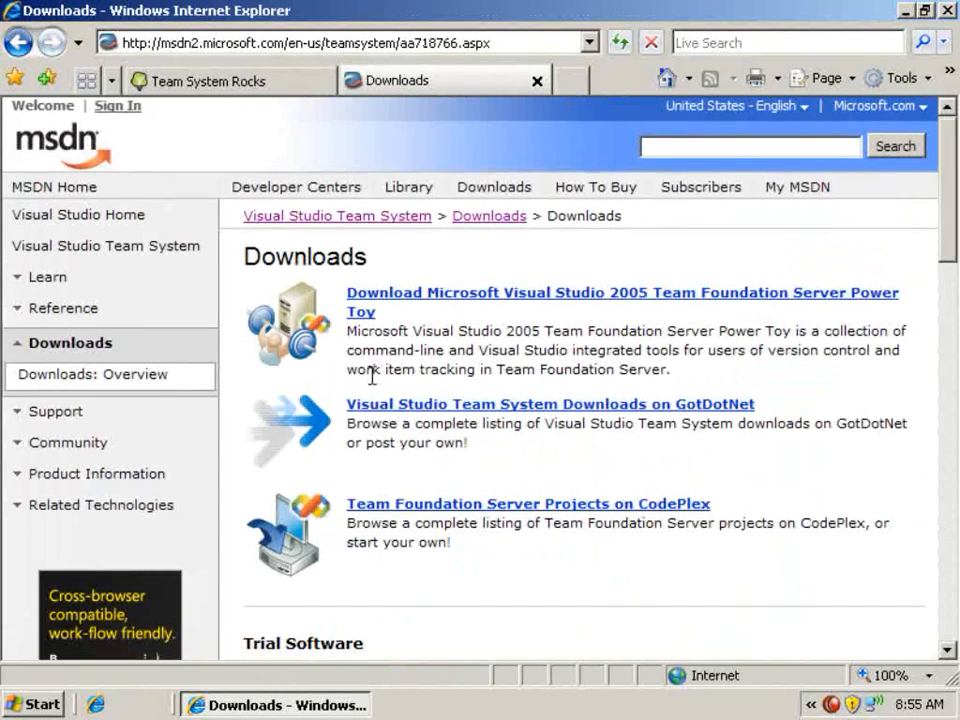
pyautogui.scroll(-4, 375, 382)
pyautogui.scroll(-2, 375, 388)
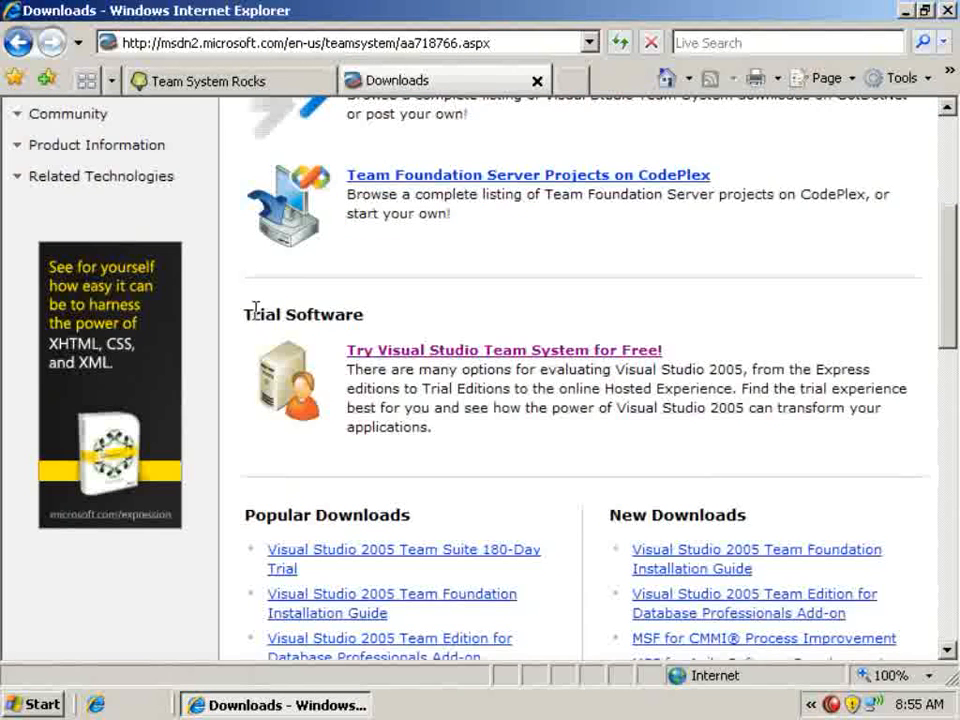
pyautogui.scroll(-1, 371, 332)
pyautogui.scroll(-3, 370, 335)
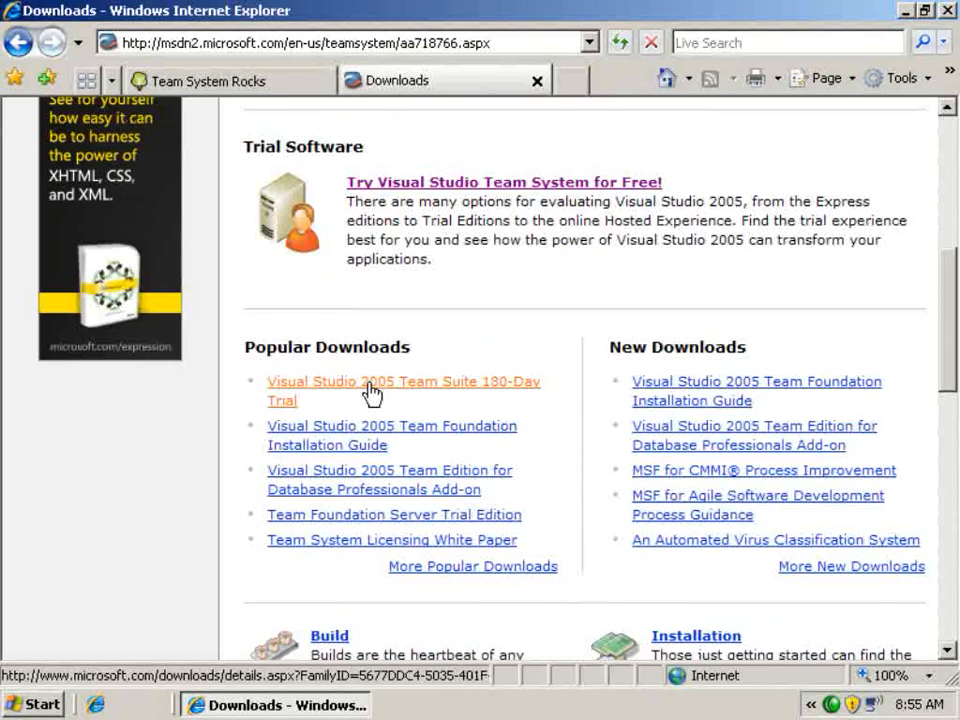
pyautogui.scroll(3, 371, 393)
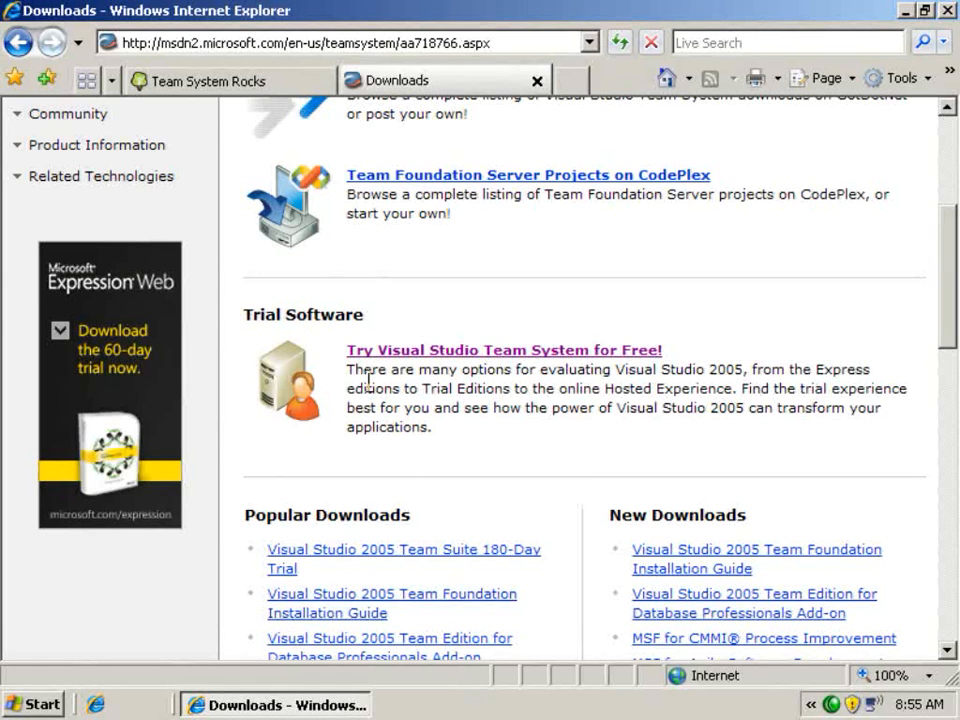
pyautogui.scroll(3, 368, 380)
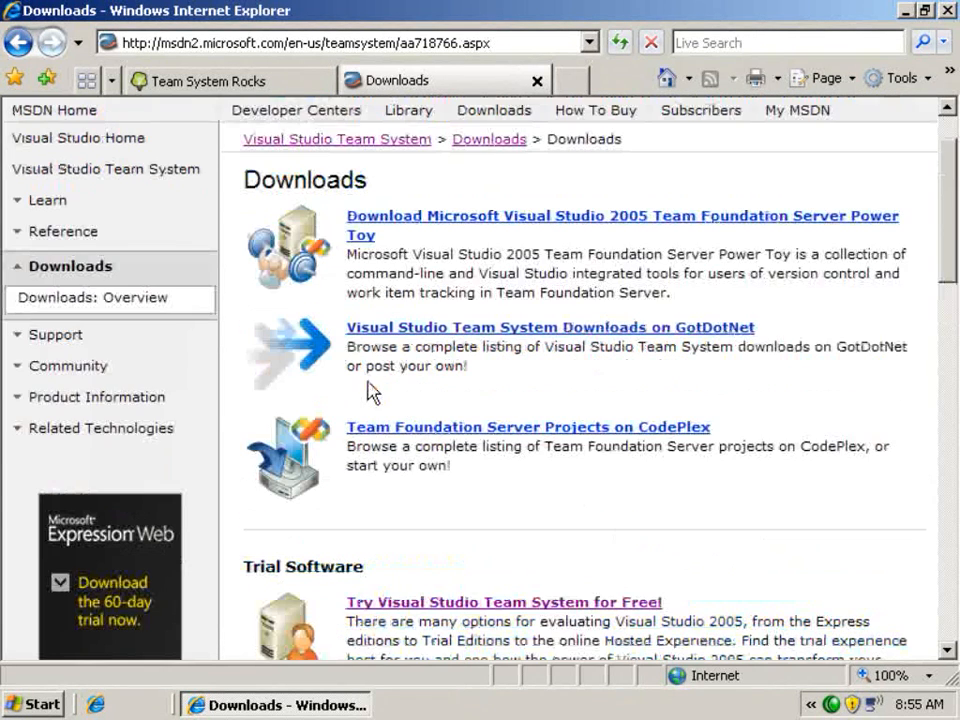
pyautogui.scroll(1, 368, 390)
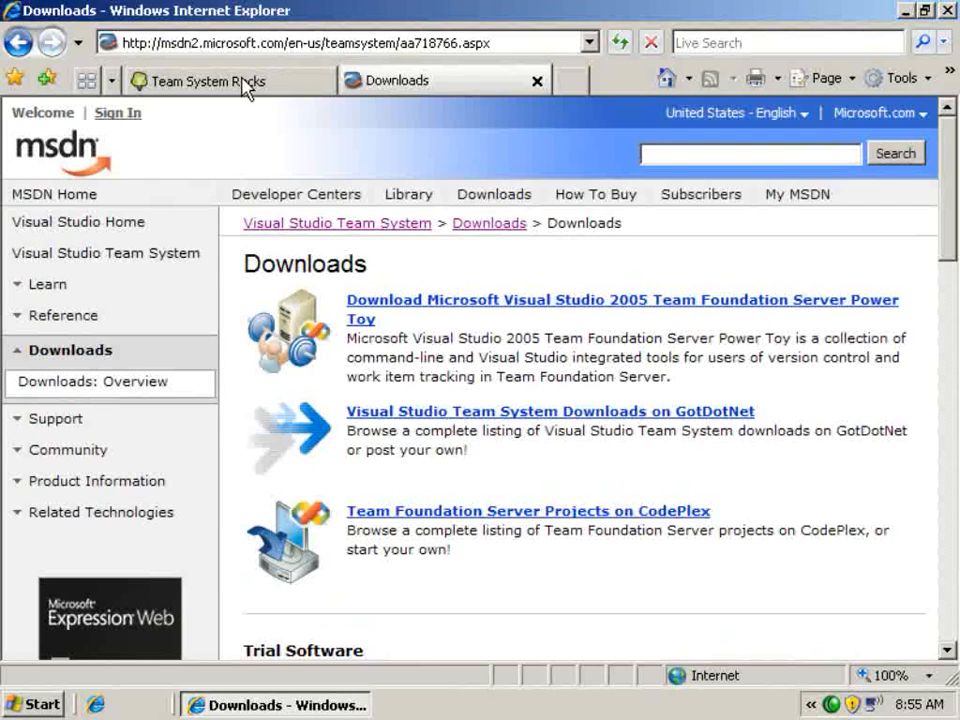
# Switch to the Team System Rocks site, open its home page and look through the Team System News.
pyautogui.click(244, 81)
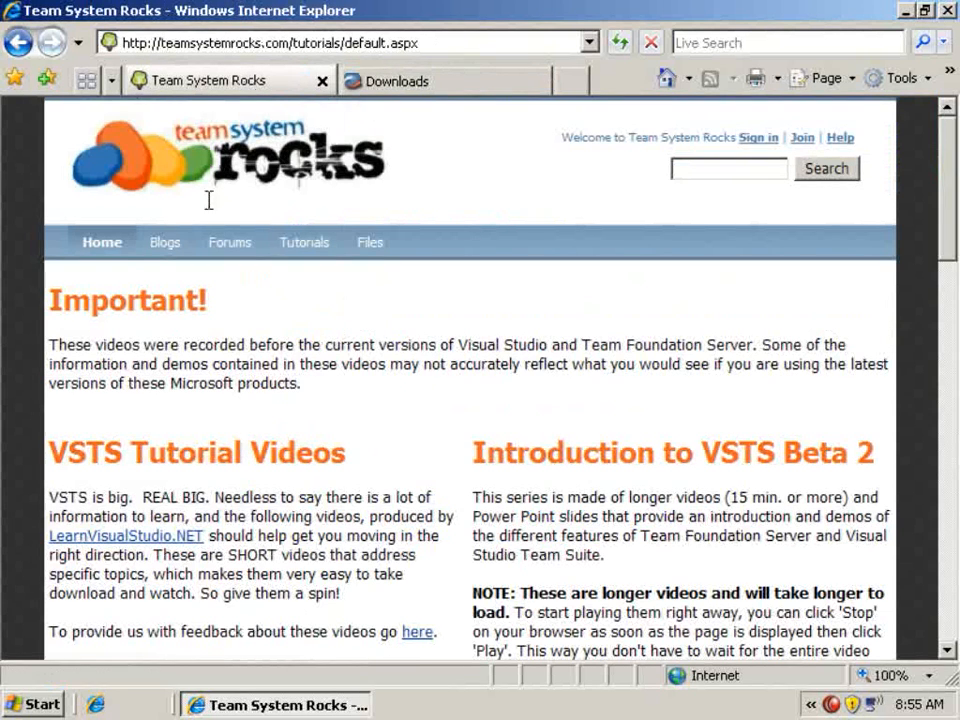
pyautogui.click(104, 248)
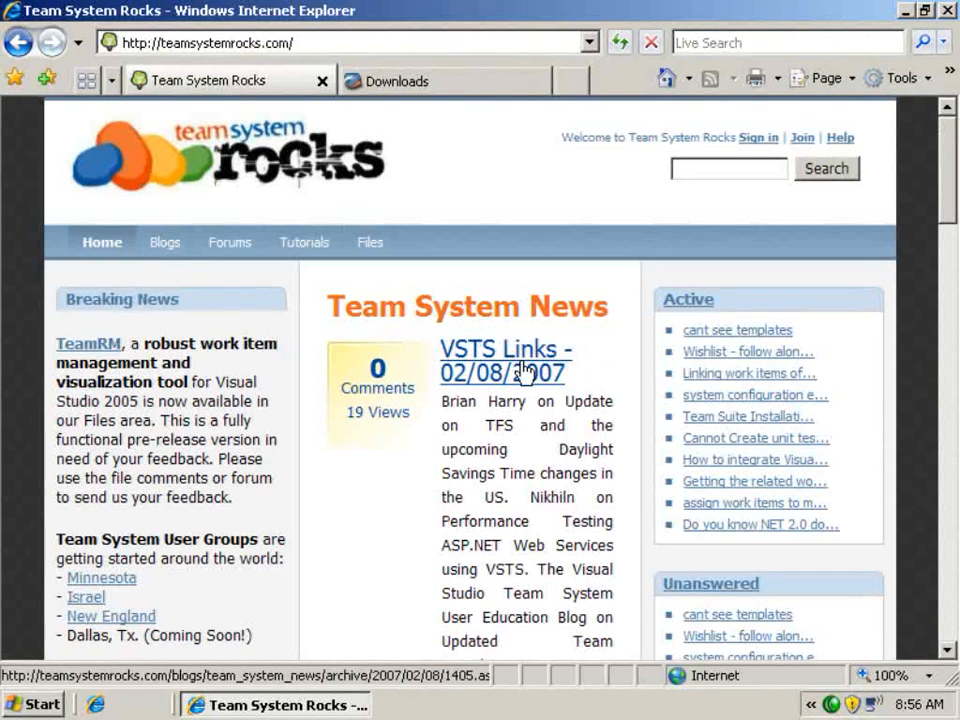
pyautogui.moveTo(948, 185); pyautogui.dragTo(953, 228)
pyautogui.scroll(3, 953, 228)
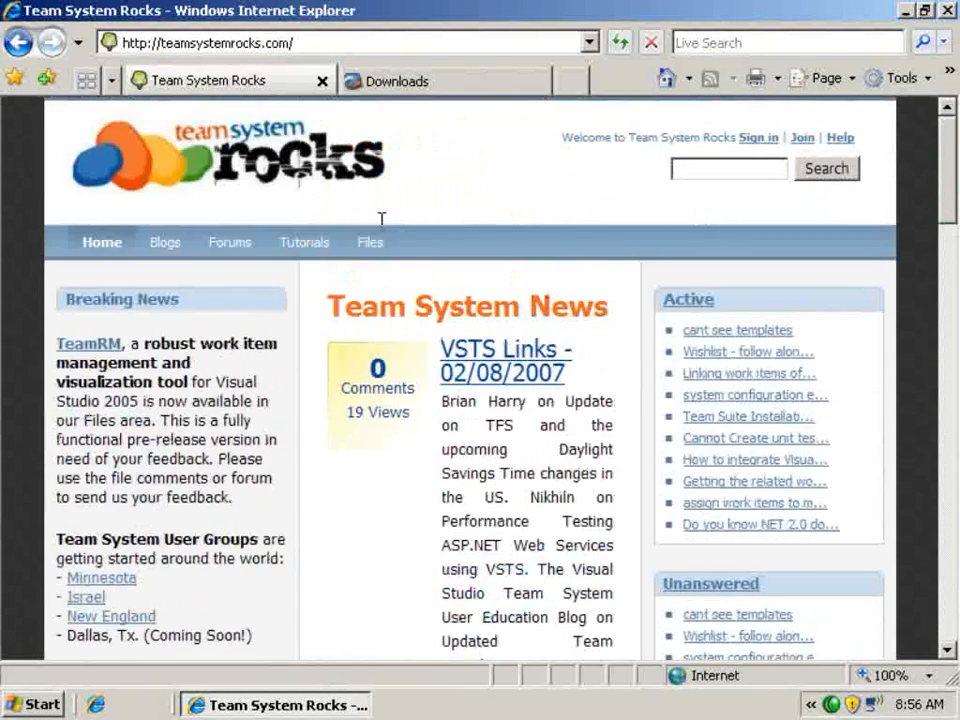
# Open the Tutorials page of Team System Rocks and look through its lists of VSTS tutorial and introduction videos.
pyautogui.click(284, 245)
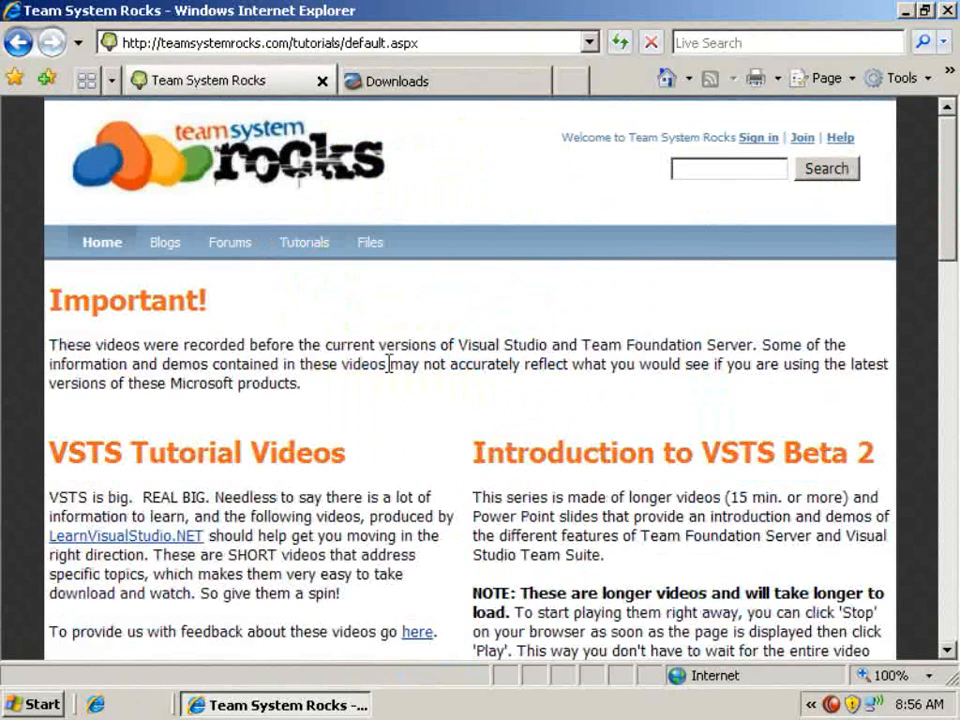
pyautogui.click(950, 315)
pyautogui.moveTo(950, 315); pyautogui.dragTo(175, 283)
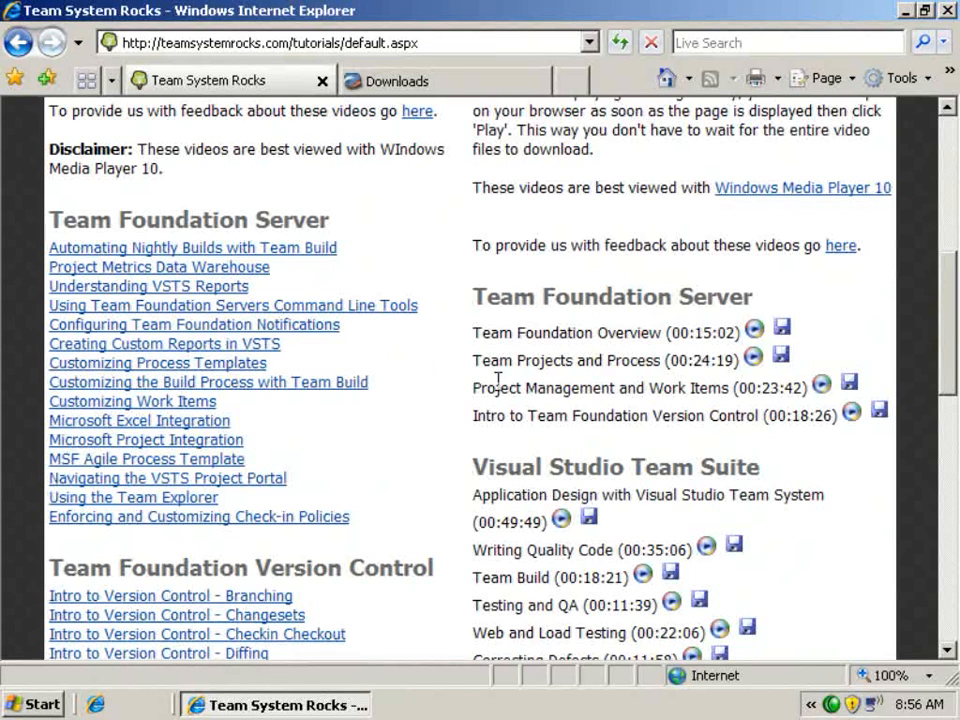
pyautogui.moveTo(954, 318); pyautogui.dragTo(954, 348)
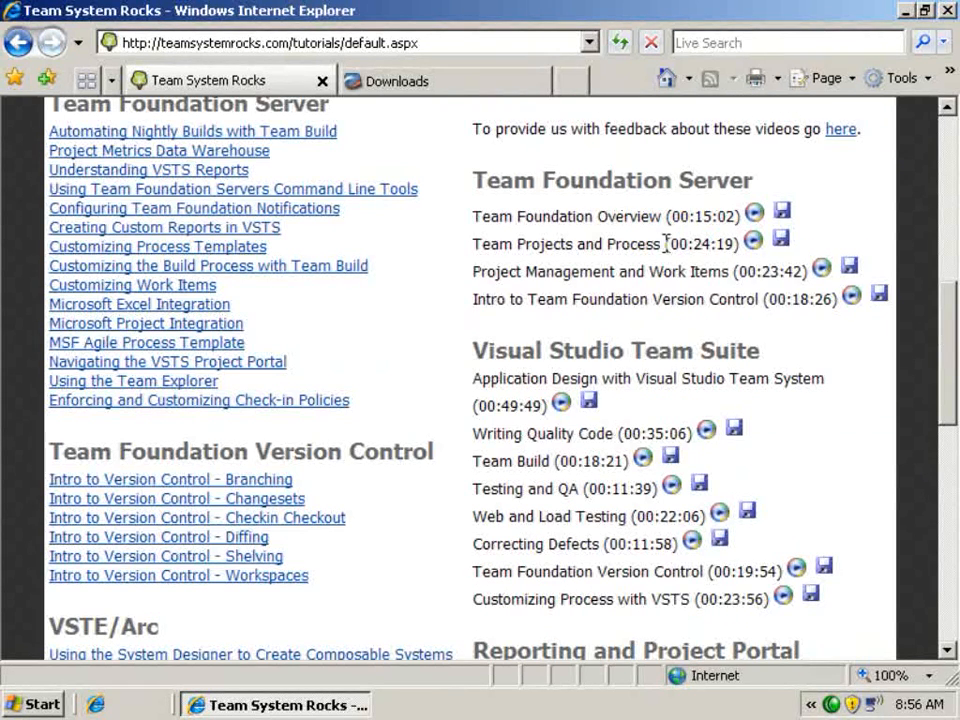
pyautogui.moveTo(953, 345)
pyautogui.mouseDown()
pyautogui.moveTo(955, 425)
pyautogui.moveTo(950, 140)
pyautogui.mouseUp()
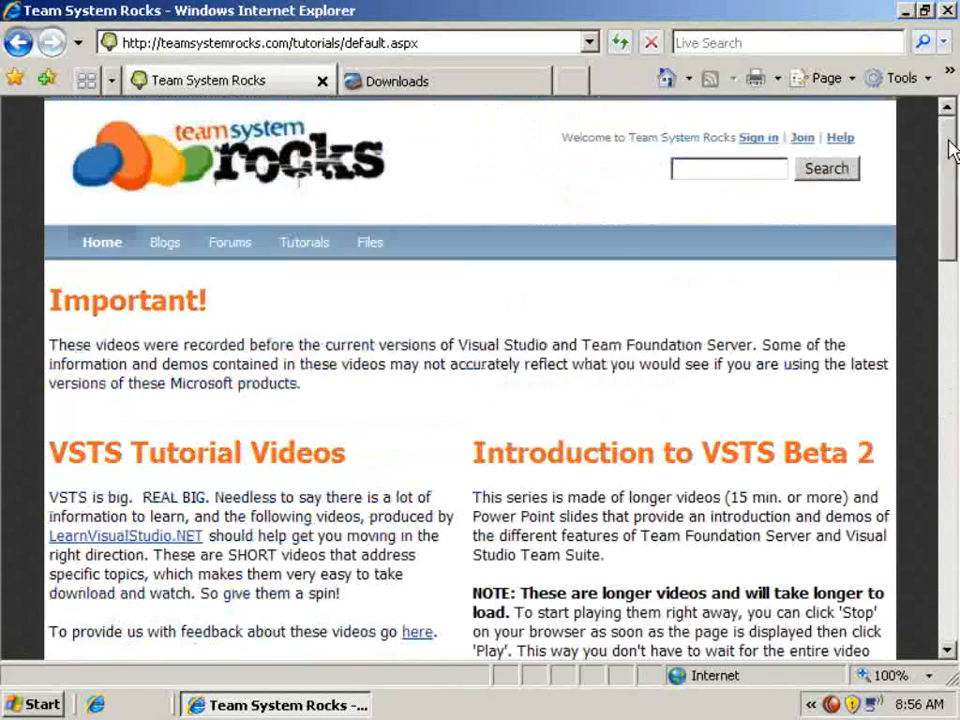